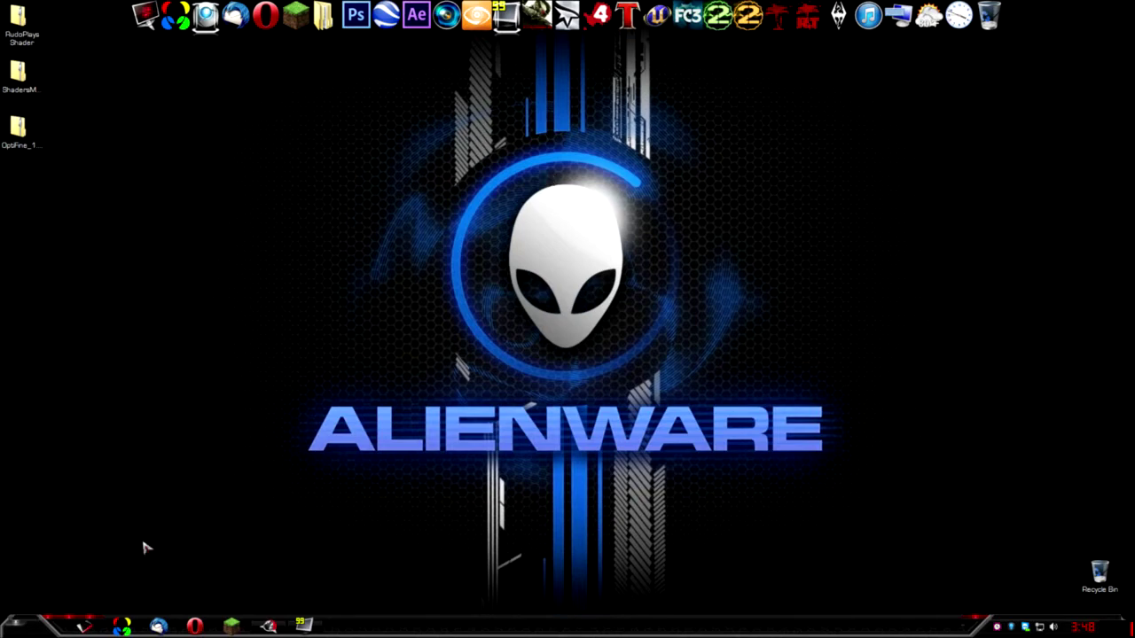
- Force-update Minecraft 1.5.2 from the launcher options, log in, then close the game window
left_click(296, 18)
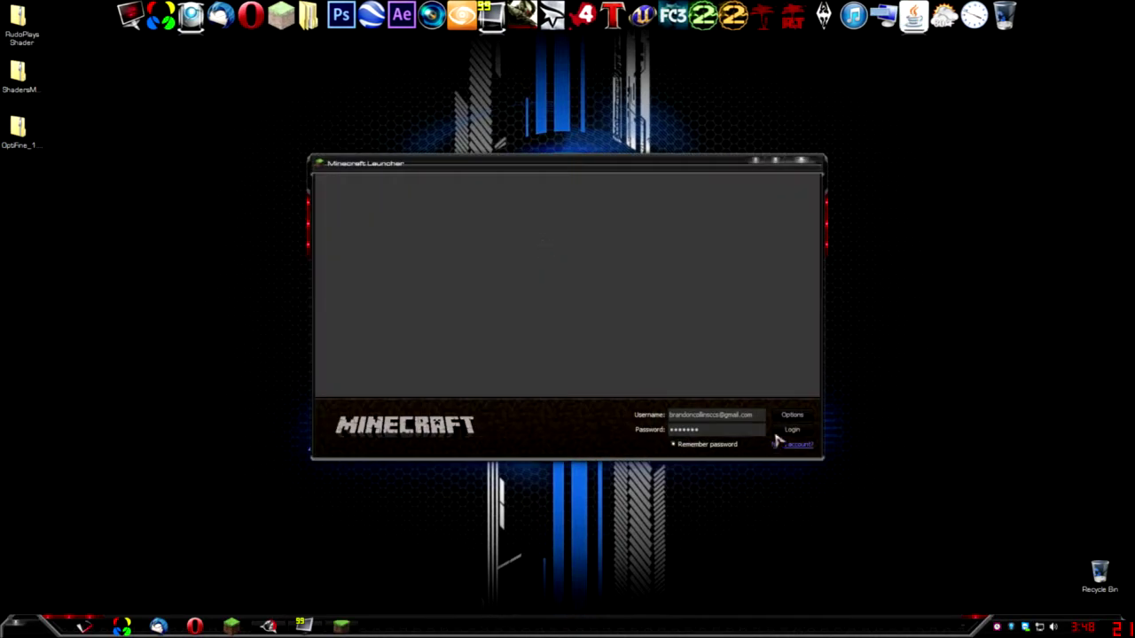
left_click(792, 415)
left_click(622, 307)
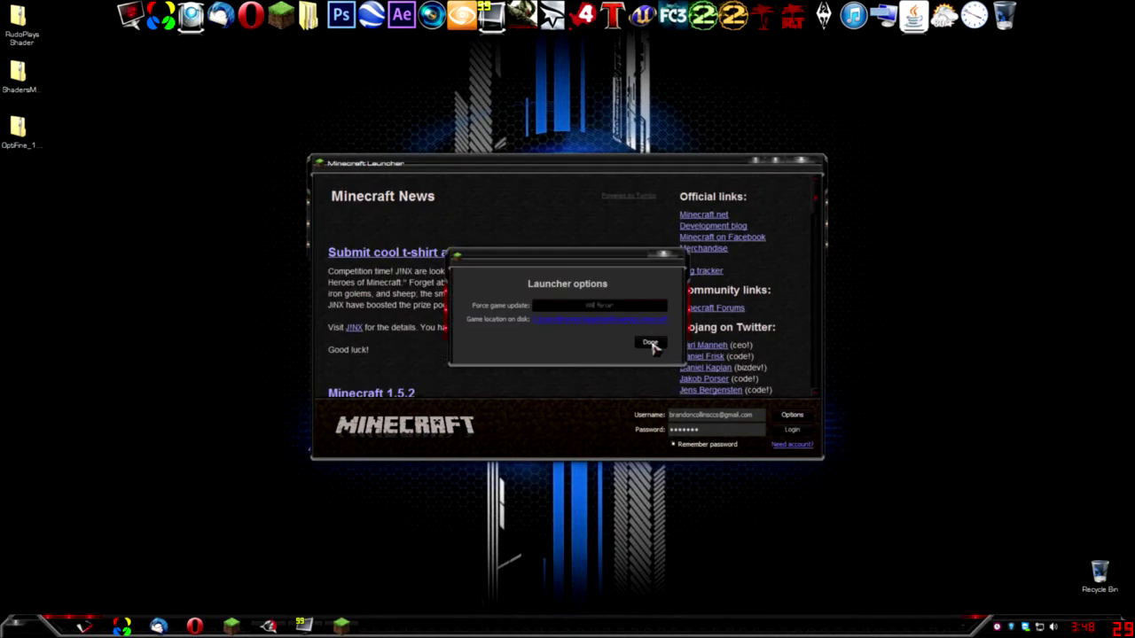
left_click(651, 343)
left_click(793, 430)
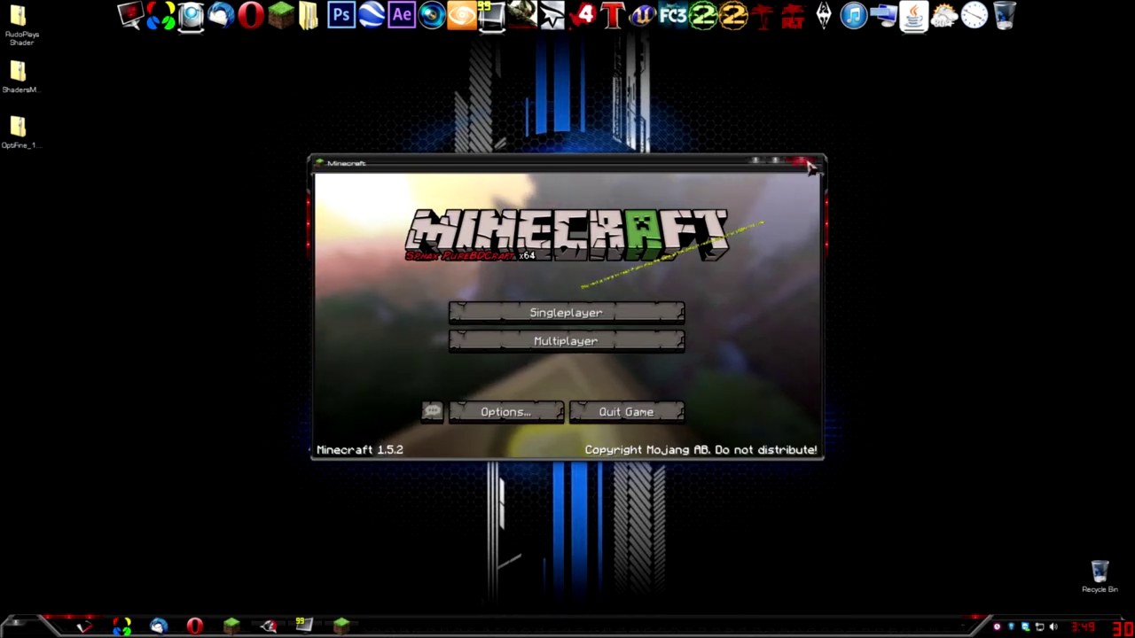
left_click(815, 167)
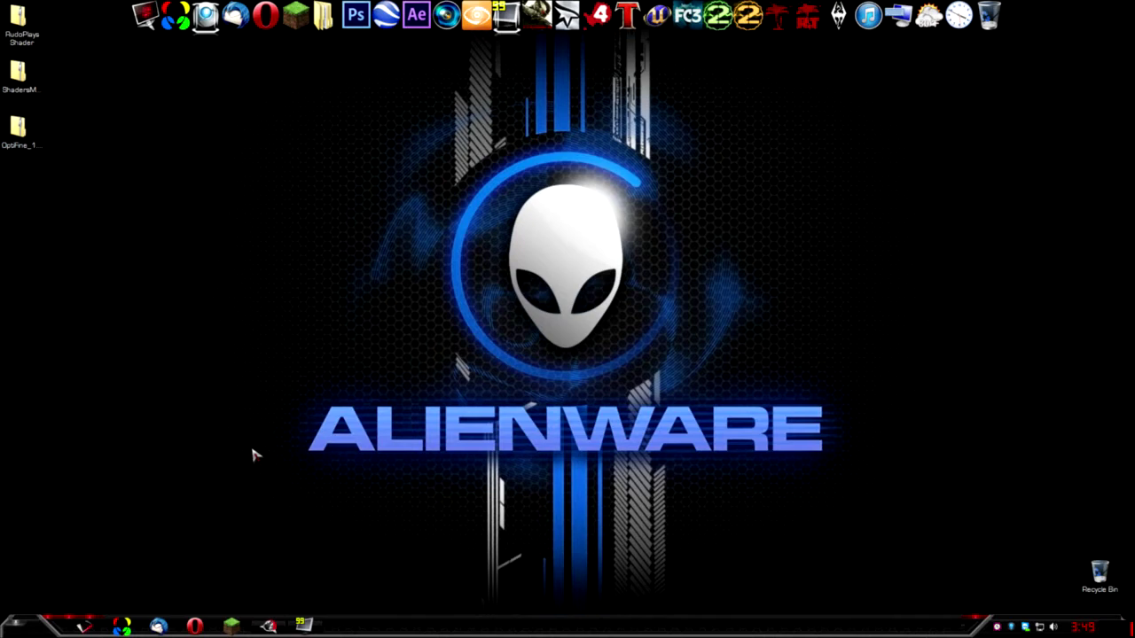
key("super+r")
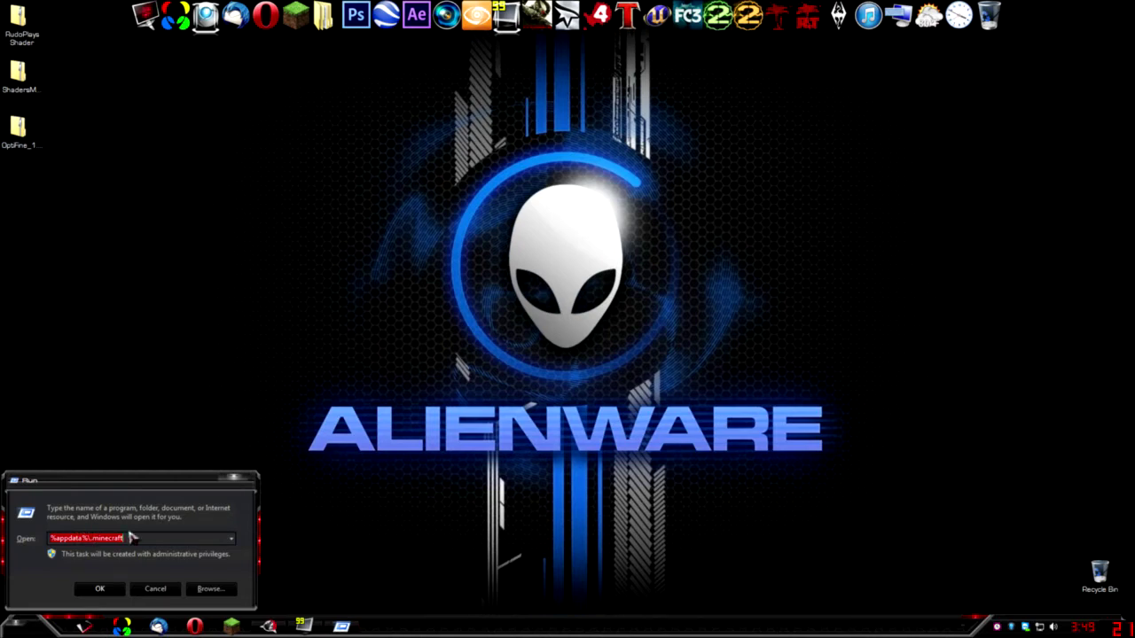
left_click(113, 590)
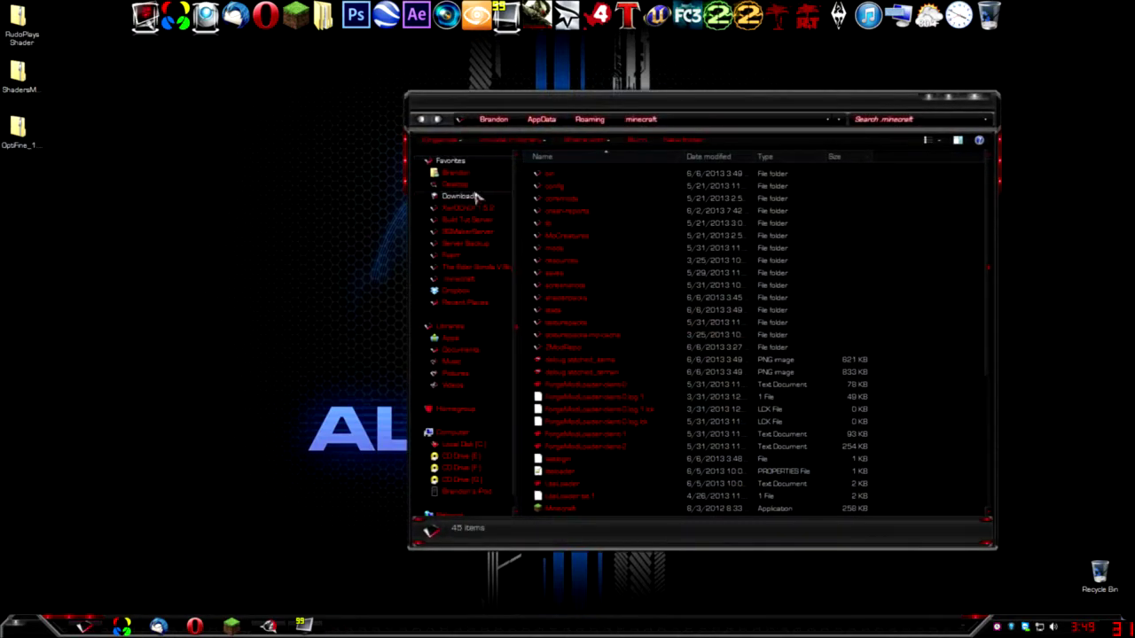
left_click(976, 95)
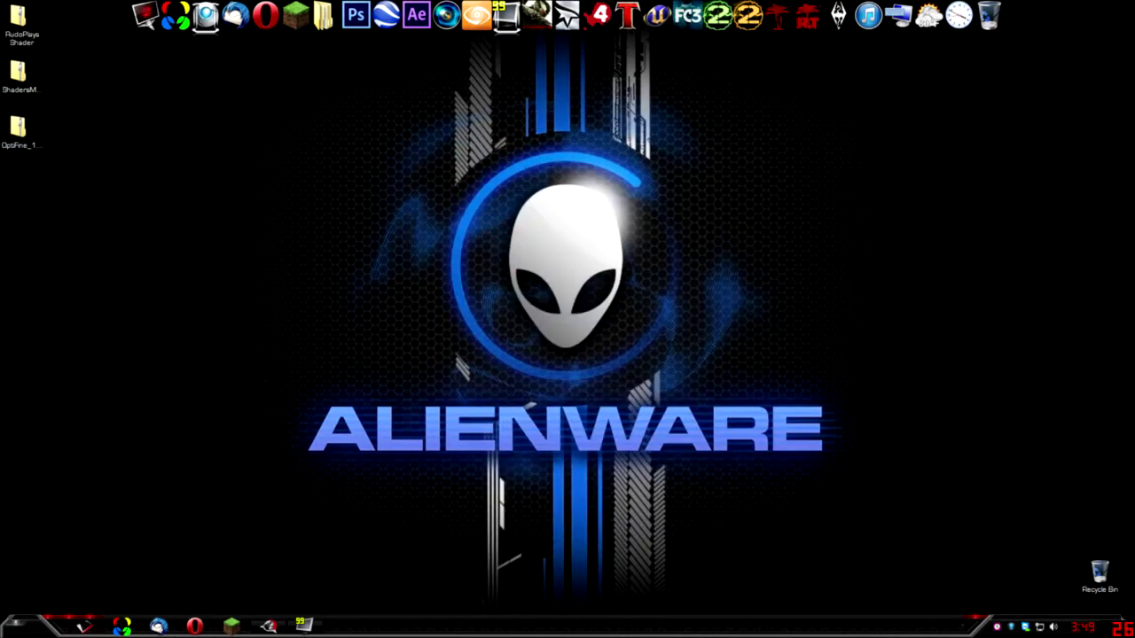
key("super")
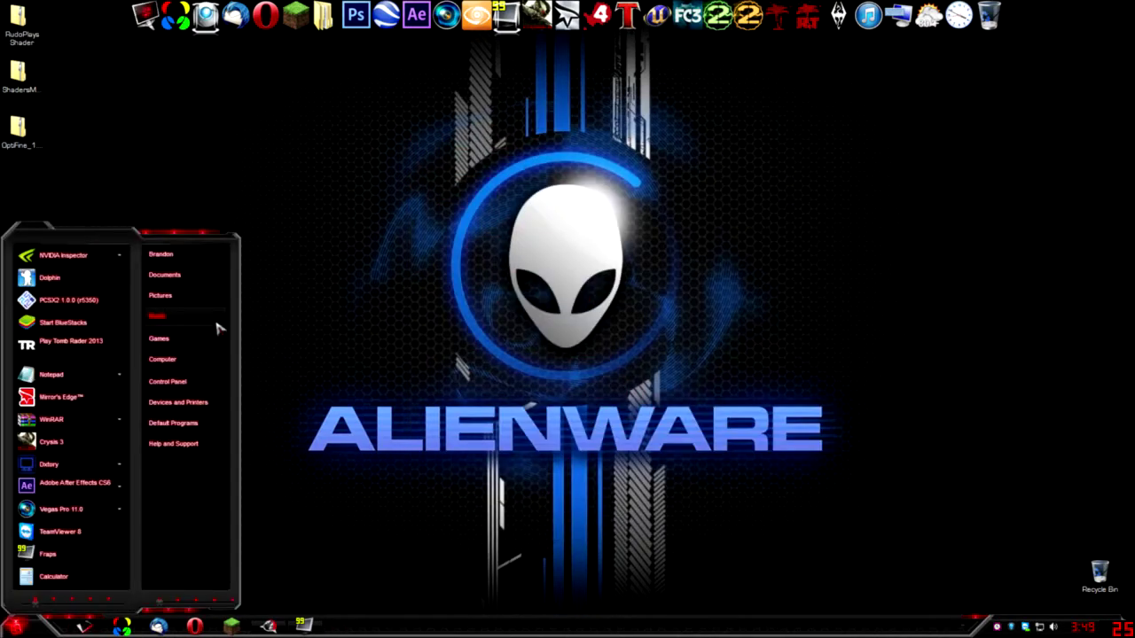
left_click(188, 362)
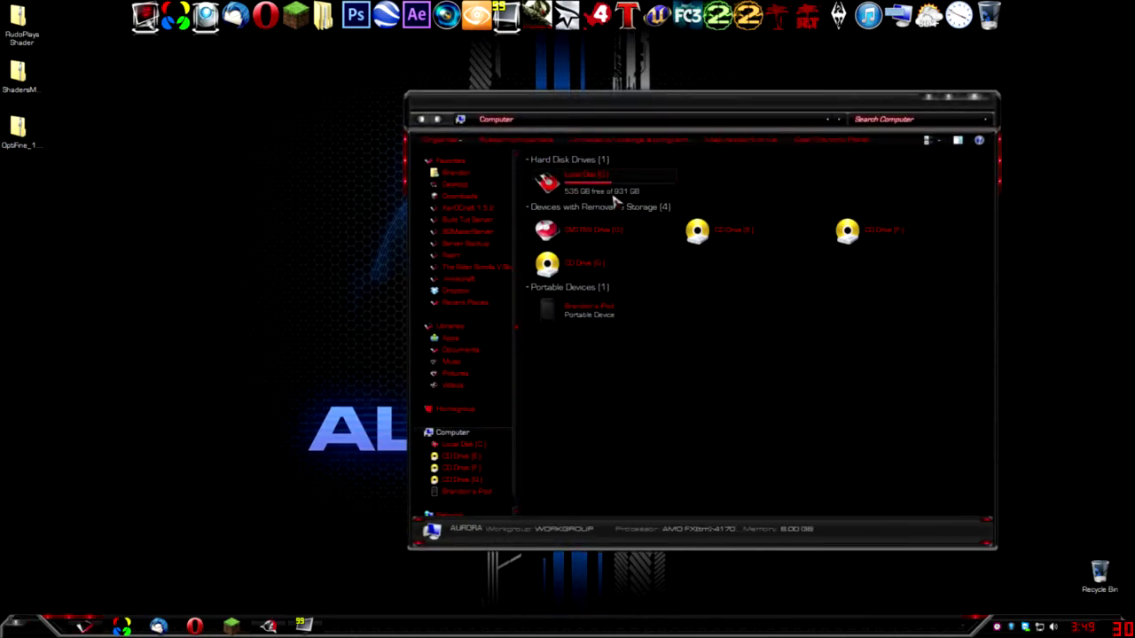
double_click(612, 197)
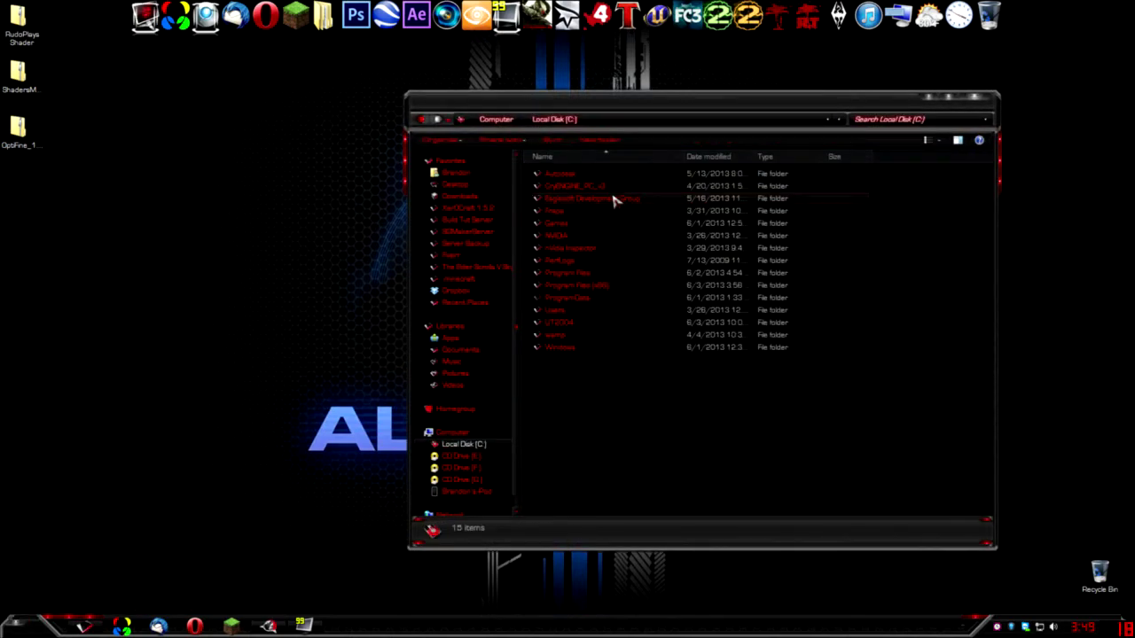
double_click(577, 312)
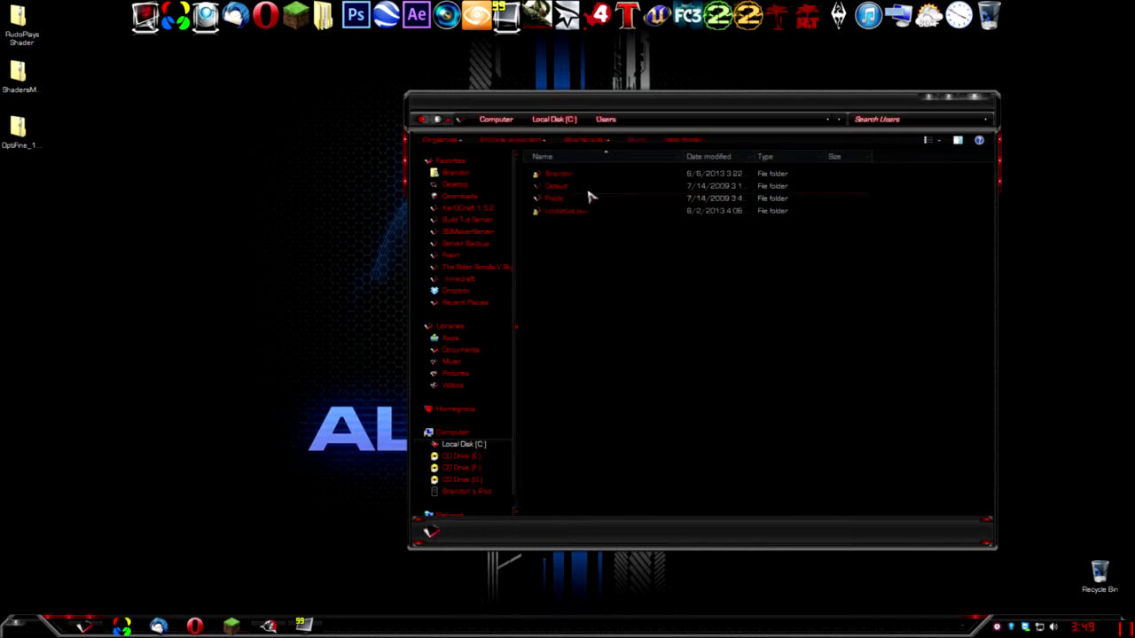
double_click(587, 176)
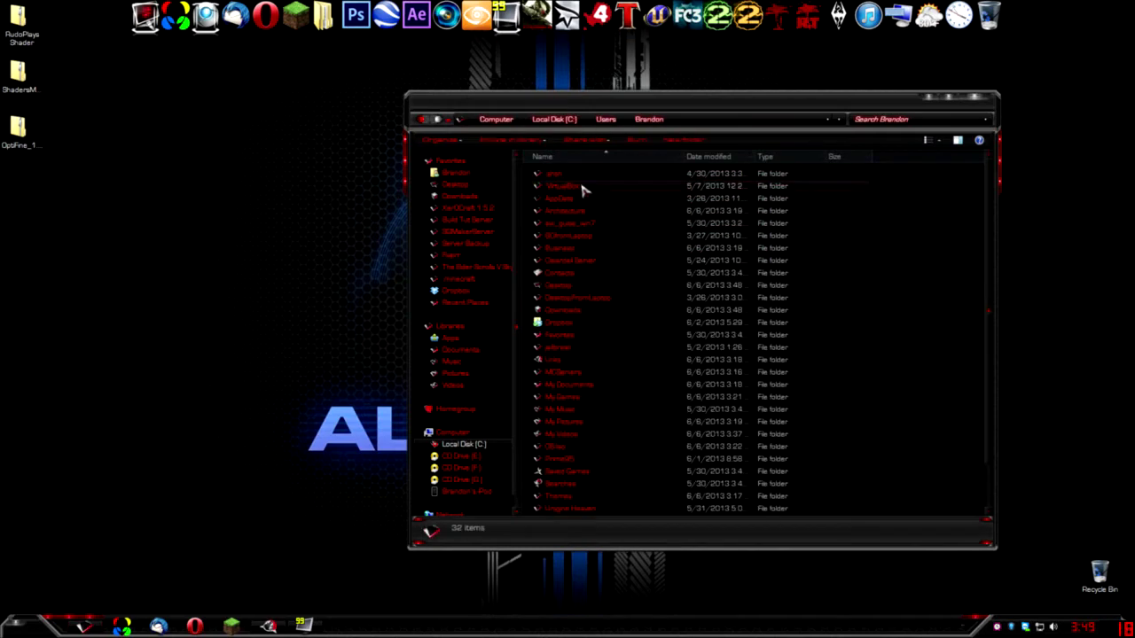
double_click(579, 200)
double_click(578, 198)
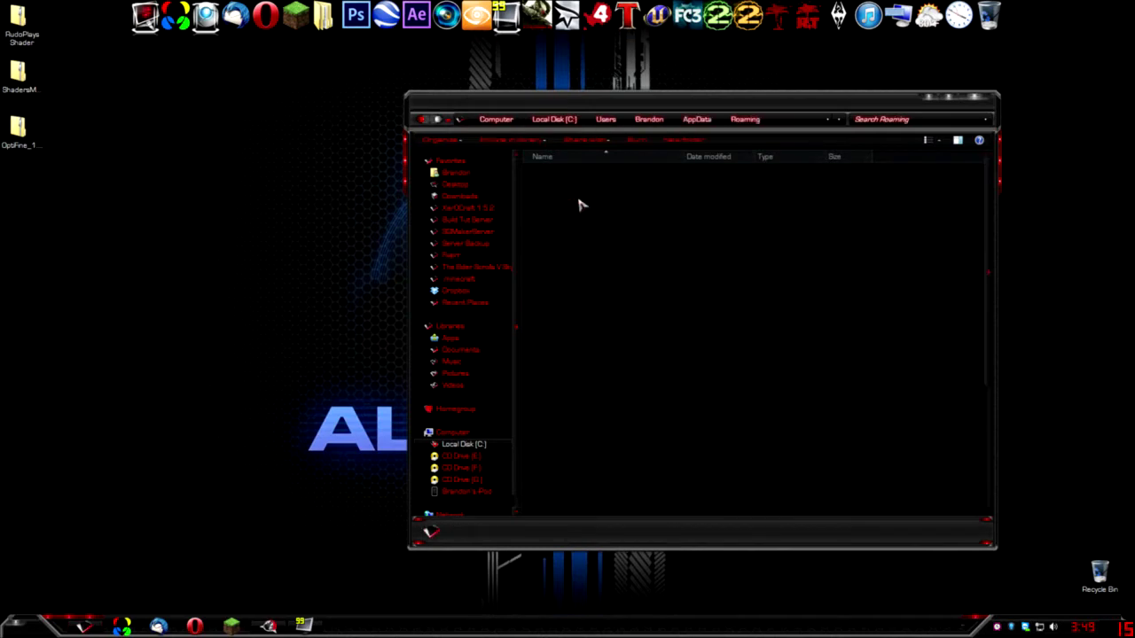
double_click(585, 183)
left_click(971, 96)
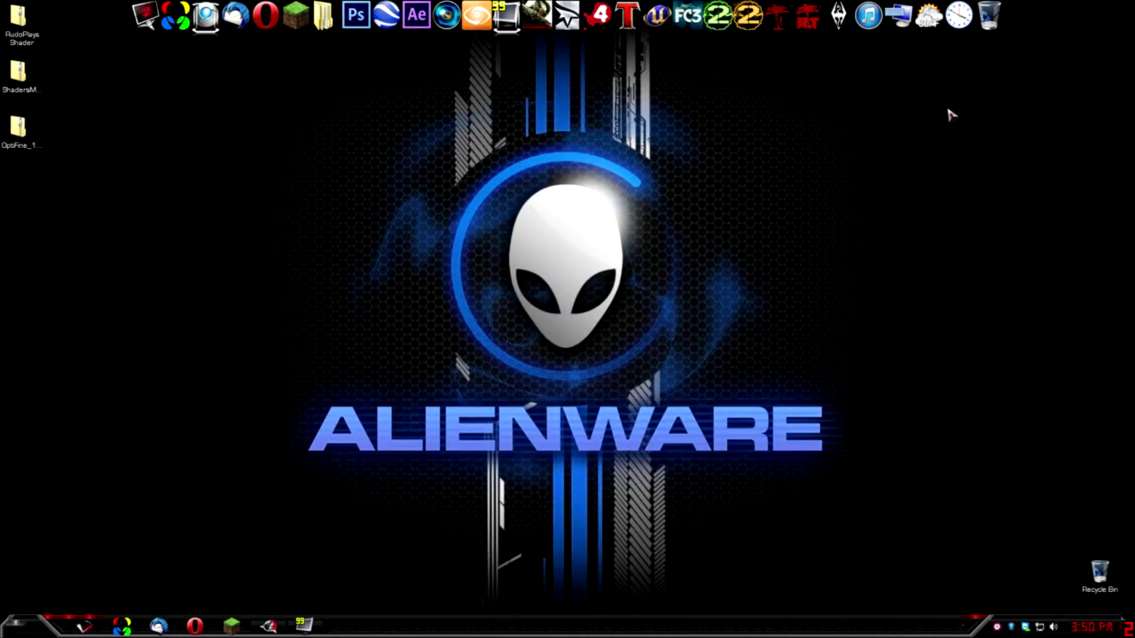
- Open minecraft.jar from the .minecraft\bin folder in WinRAR
right_click(950, 116)
left_click(313, 192)
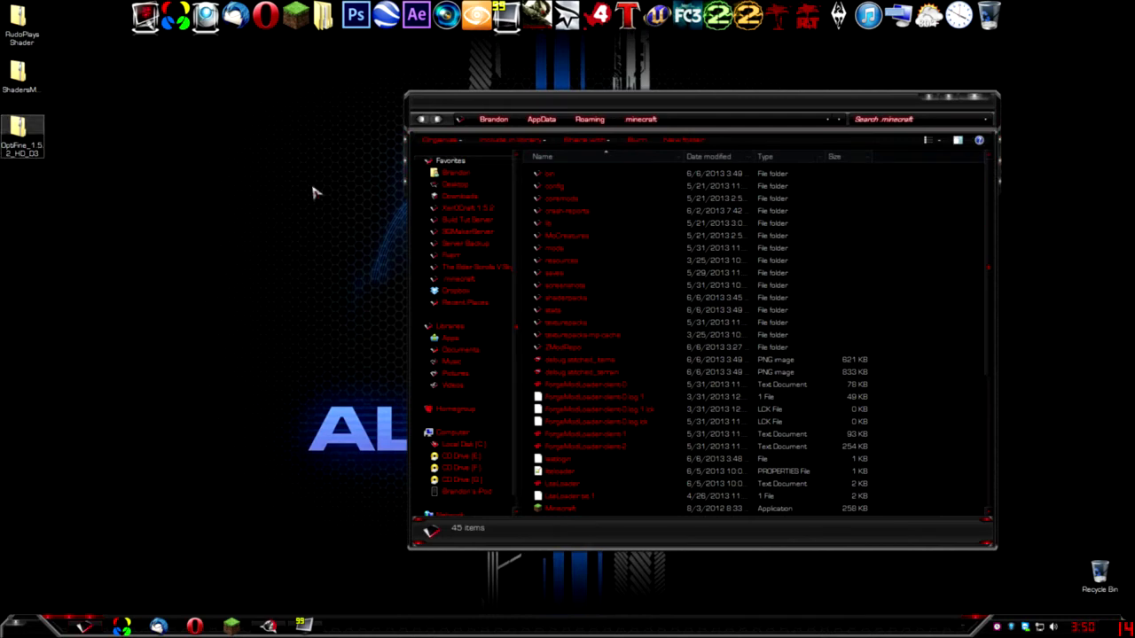
double_click(596, 176)
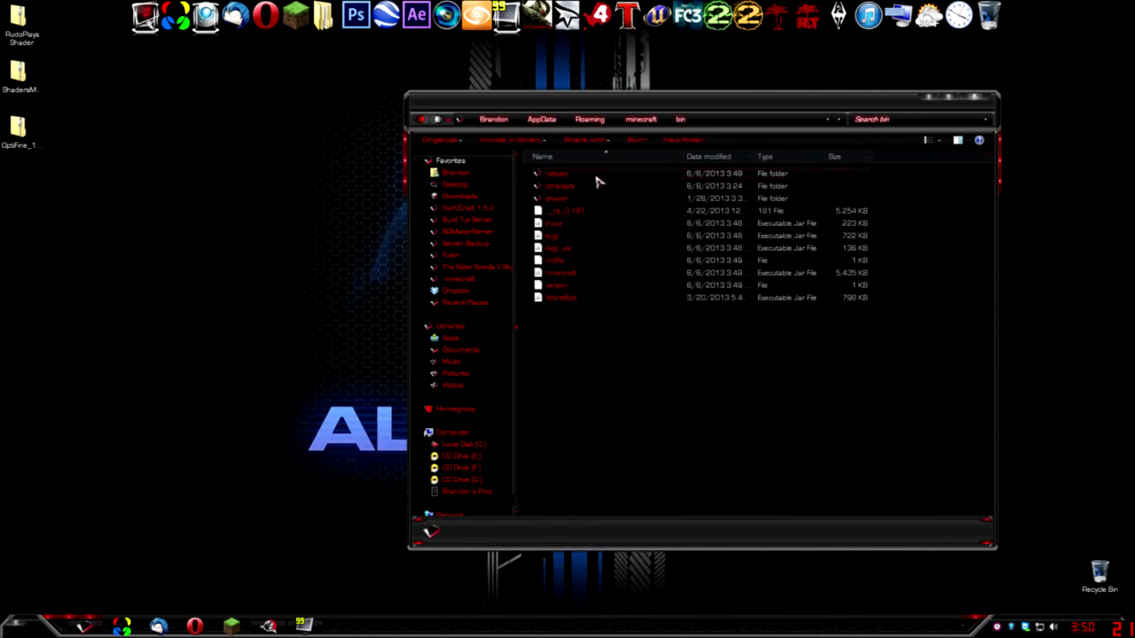
right_click(578, 281)
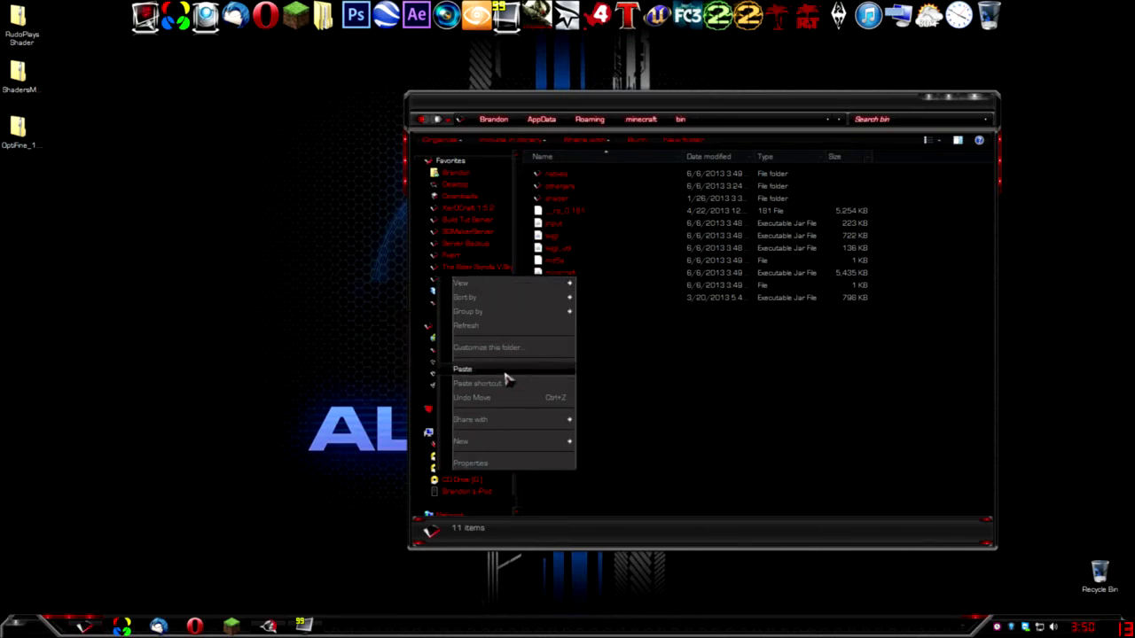
left_click(581, 278)
left_click(580, 279)
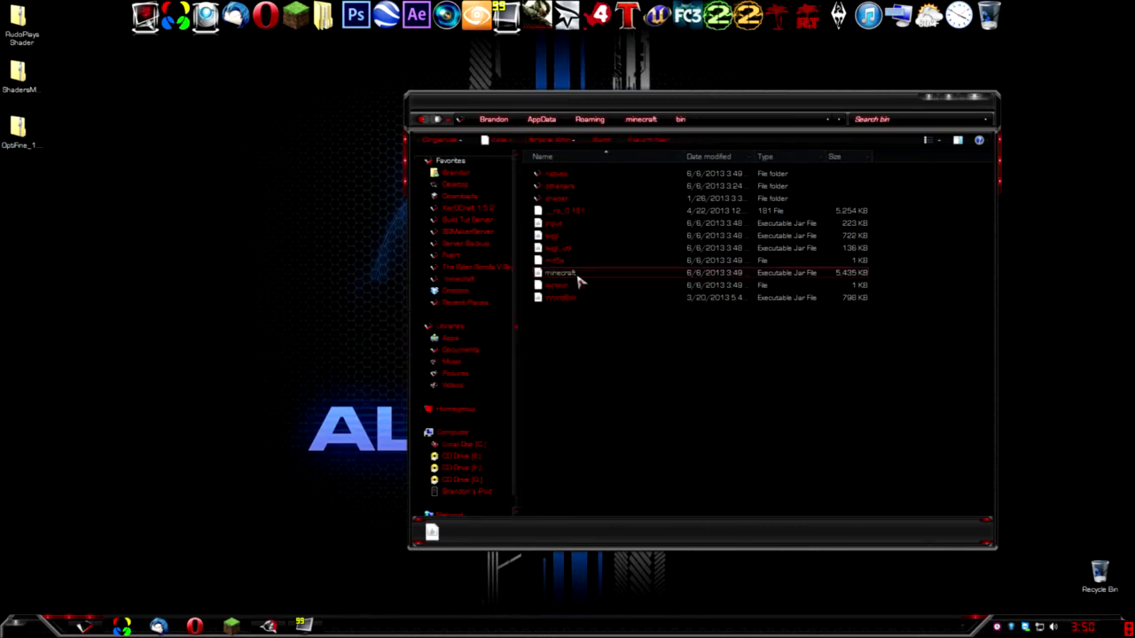
right_click(578, 280)
mouse_move(443, 316)
left_click(368, 344)
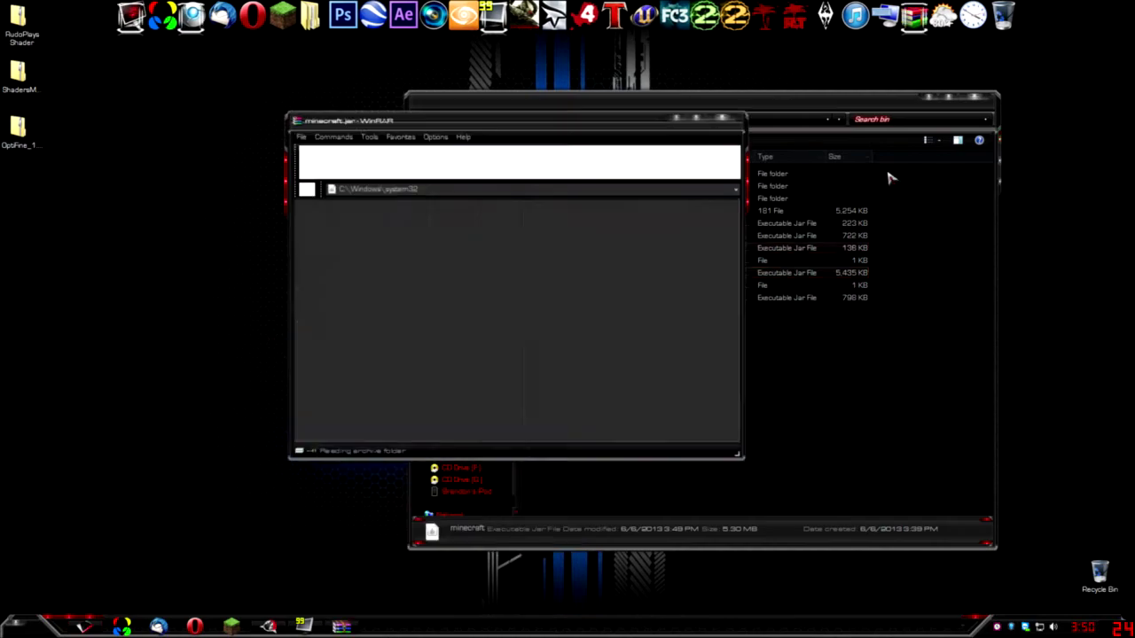
- Minimize the WinRAR and bin folder windows and bring Chrome back up
left_click(676, 121)
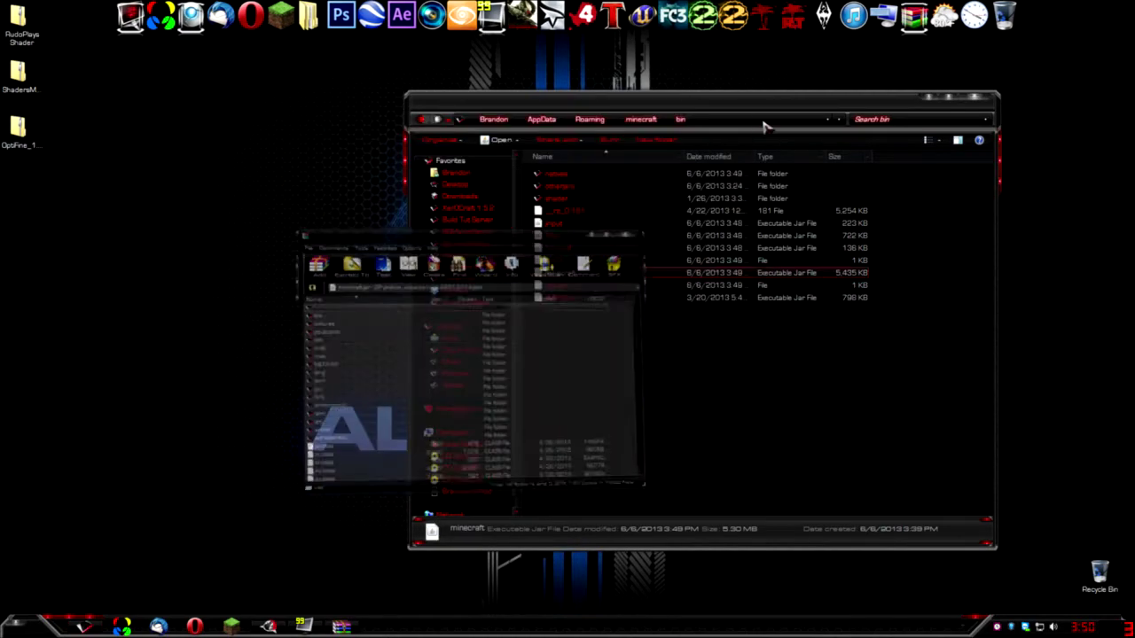
left_click(930, 100)
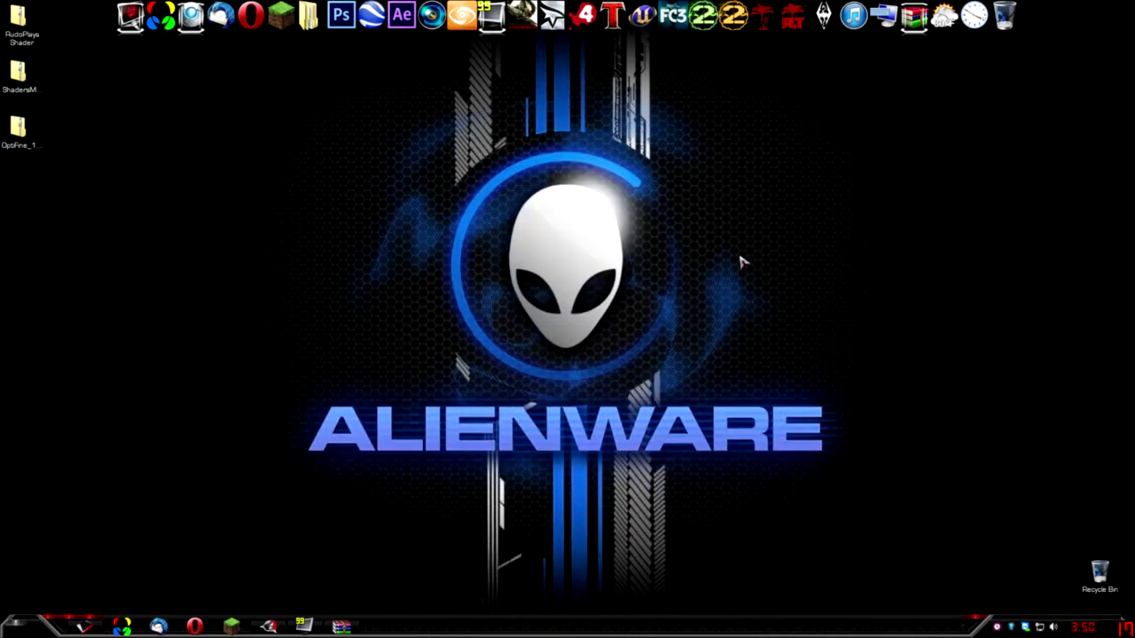
left_click(269, 628)
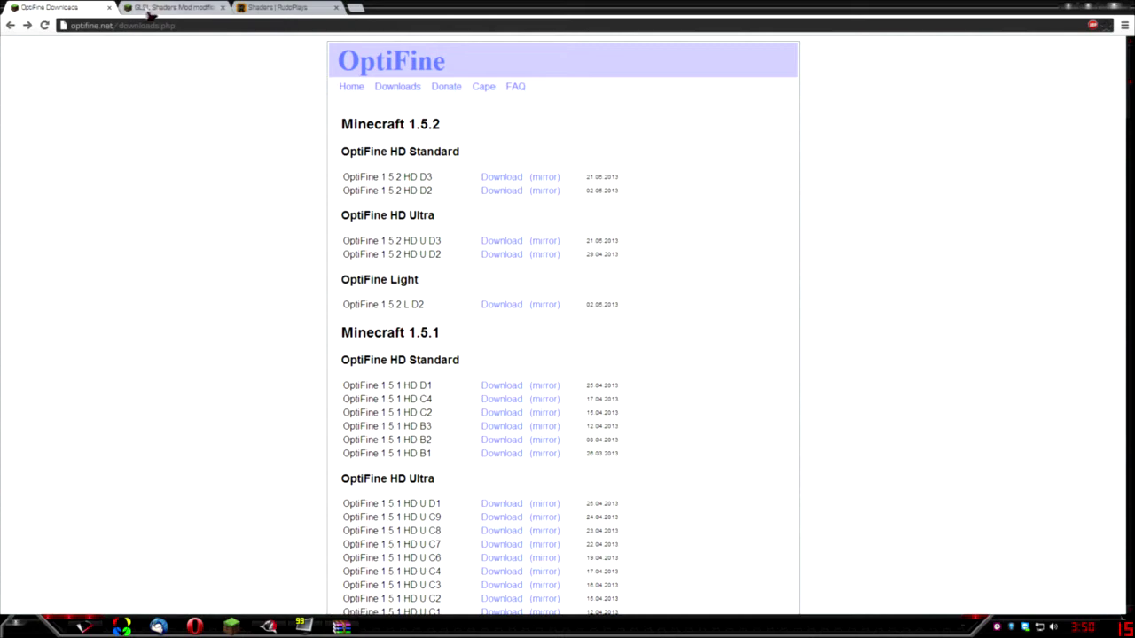
- Close the OptiFine Downloads tab to show the GLSL Shaders Mod thread
left_click(109, 7)
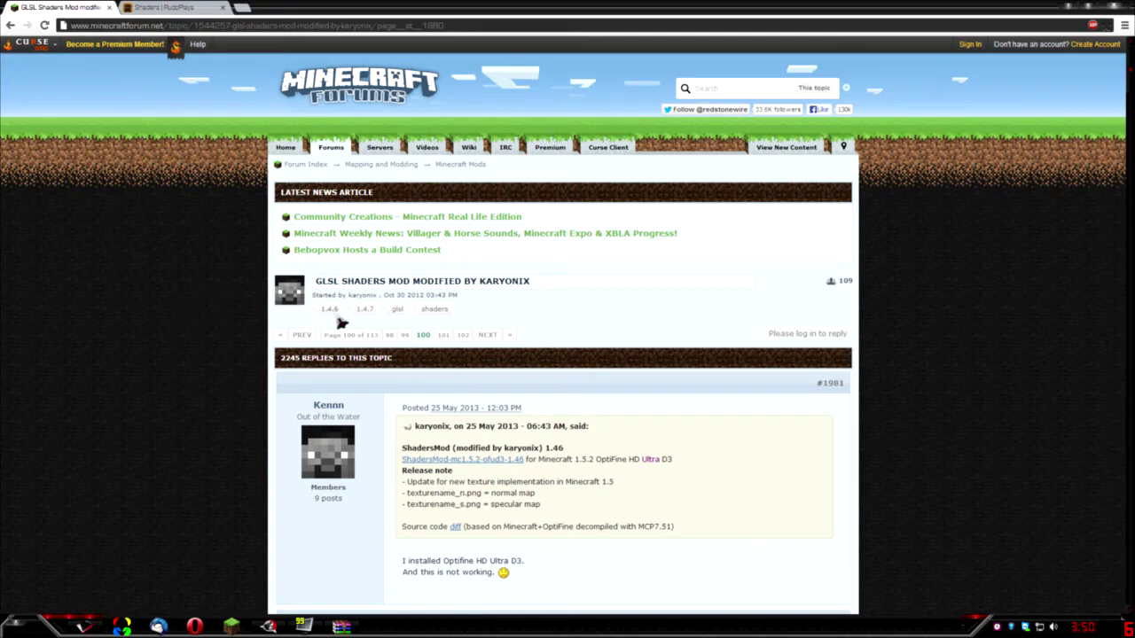
- Check the ShadersMod download link in the forum post, then close the GLSL Shaders tab
scroll(355, 314, "down", 1)
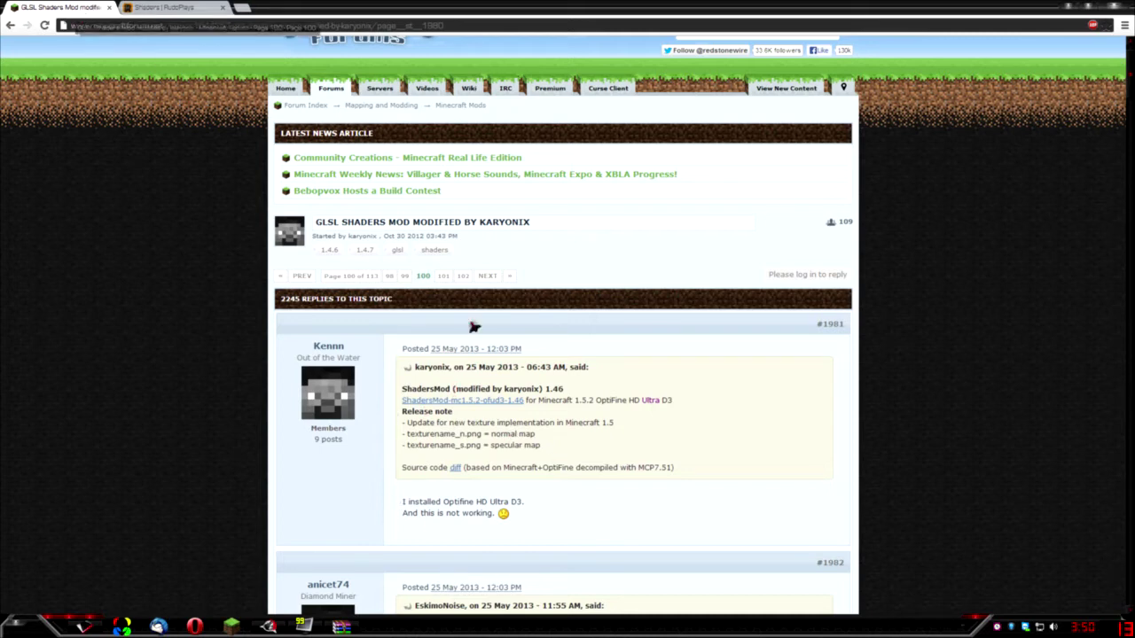
left_click_drag(527, 401, 647, 458)
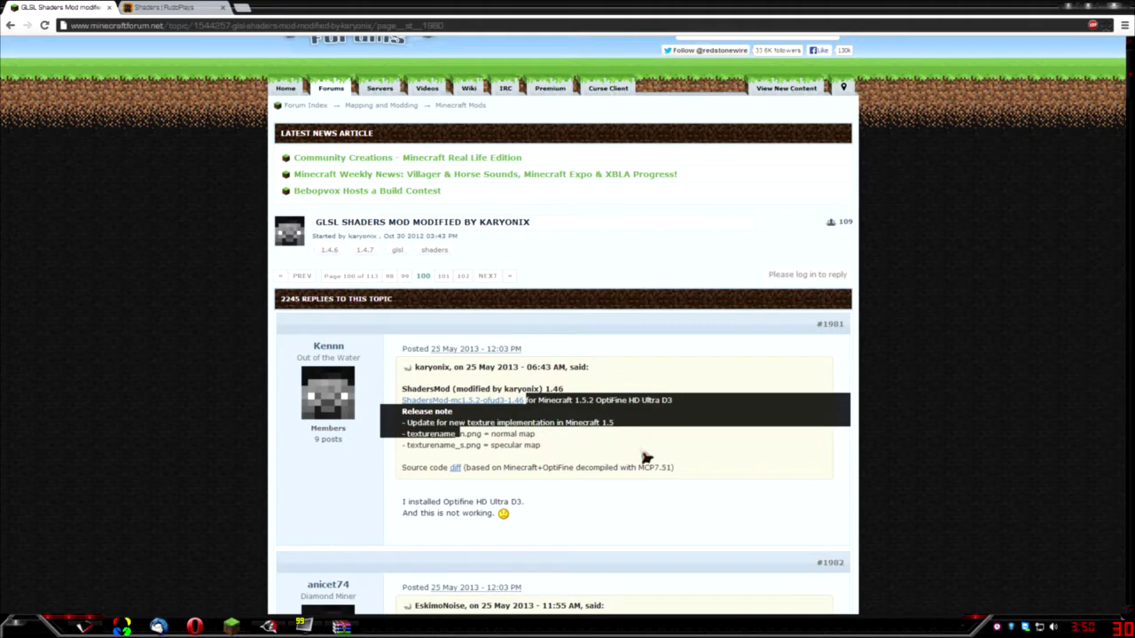
left_click(646, 459)
left_click(109, 7)
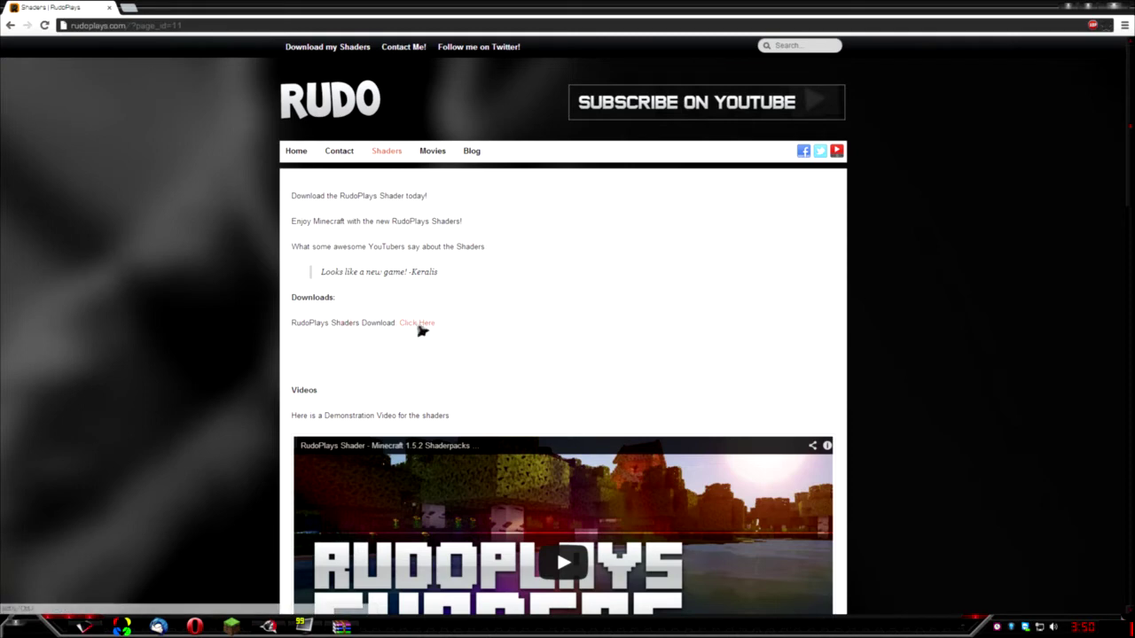
- Close the Chrome window showing the RudoPlays Shaders page
left_click(110, 8)
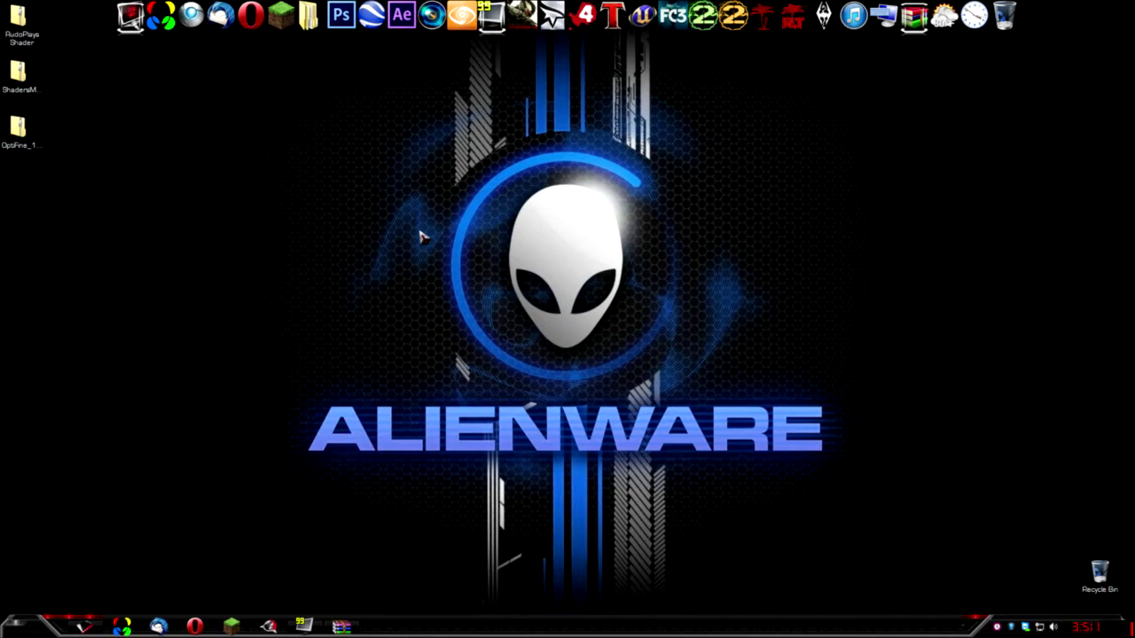
- Open the OptiFine zip beside minecraft.jar and delete META-INF from minecraft.jar
left_click(344, 627)
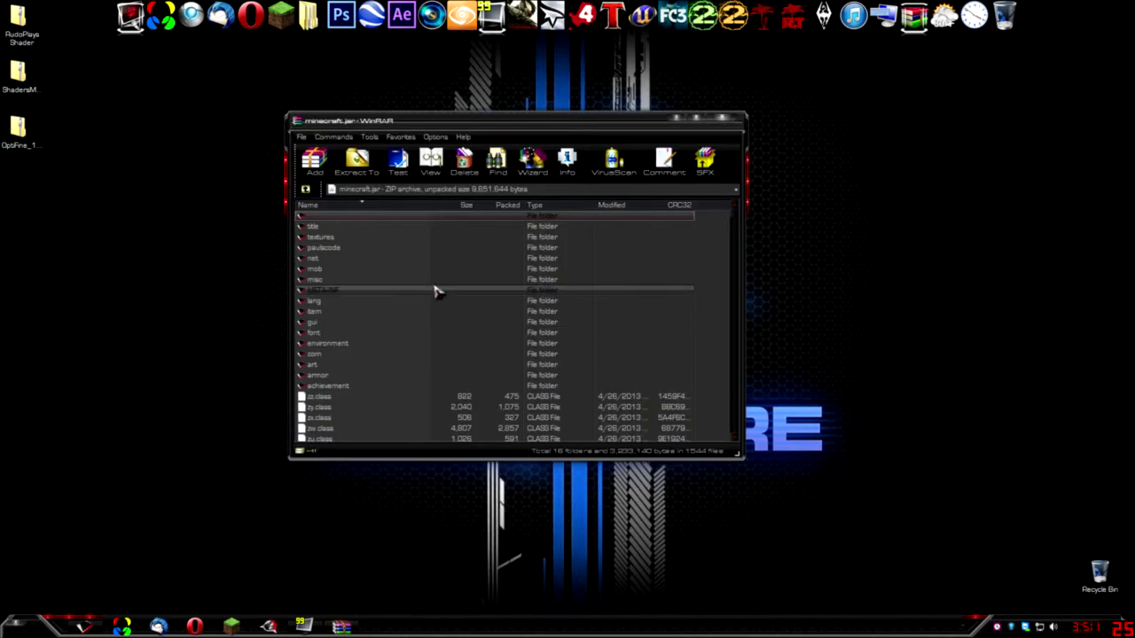
left_click_drag(447, 125, 794, 78)
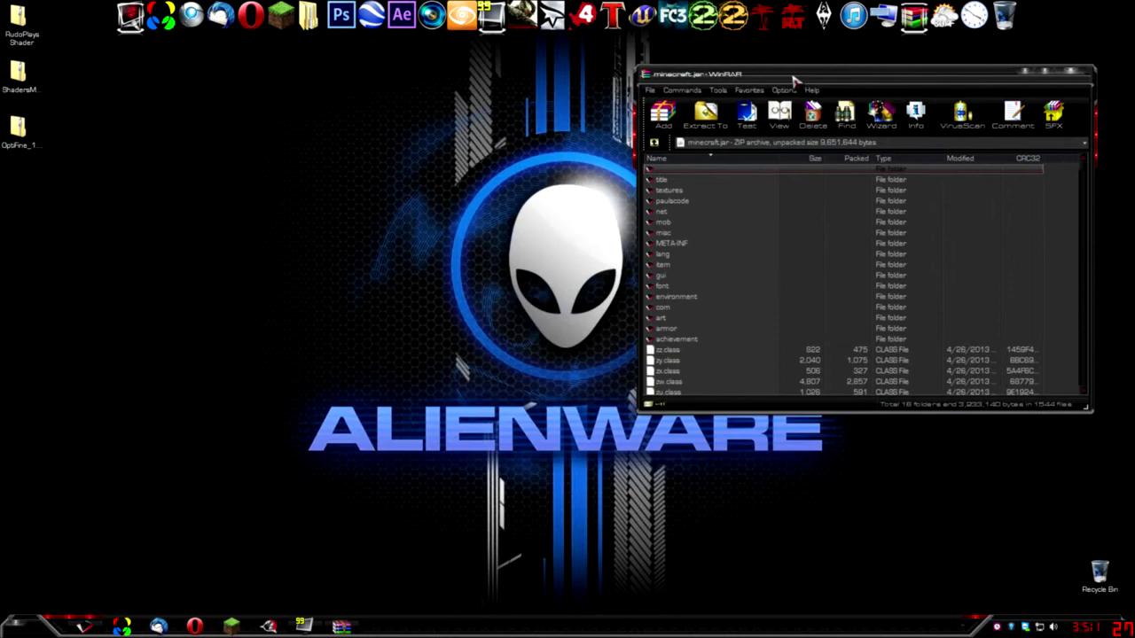
double_click(20, 128)
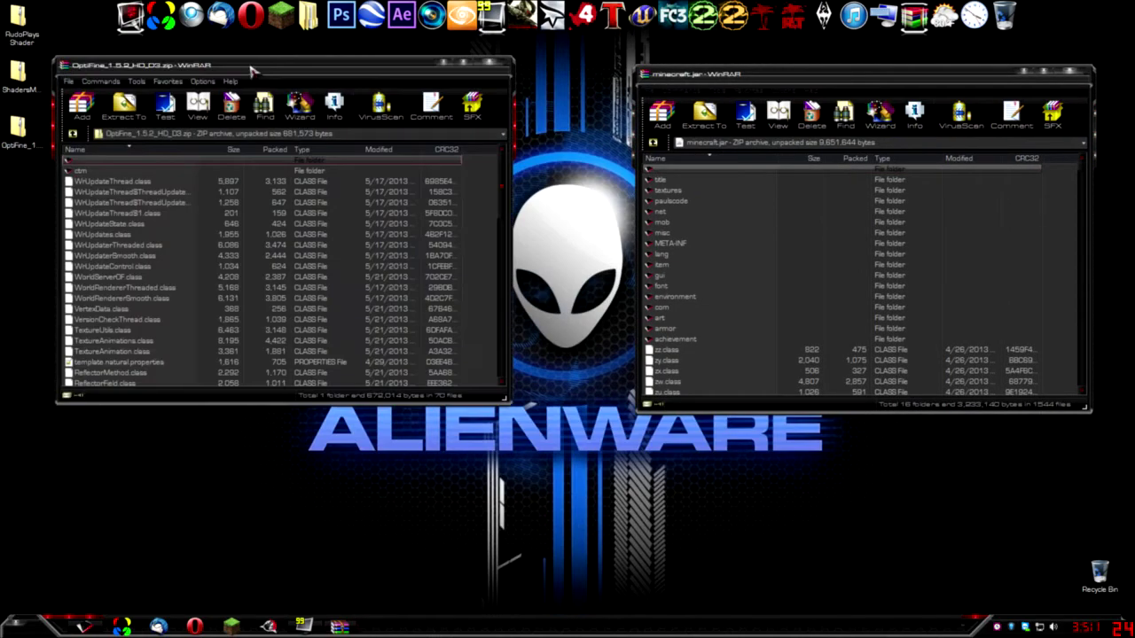
left_click_drag(251, 69, 306, 135)
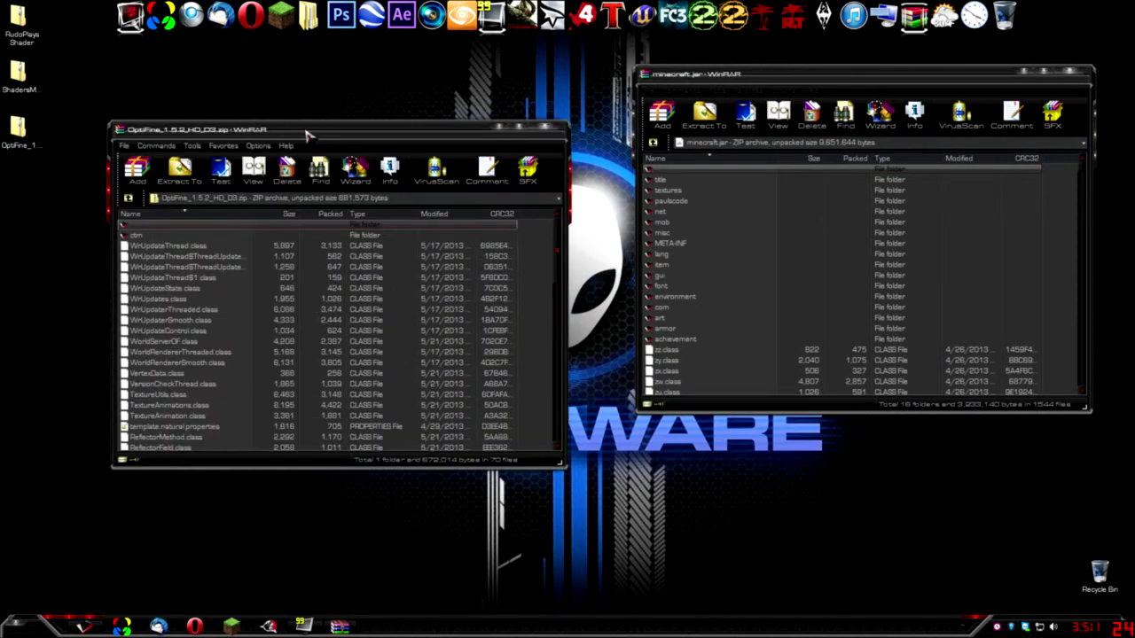
left_click(688, 253)
key("Delete")
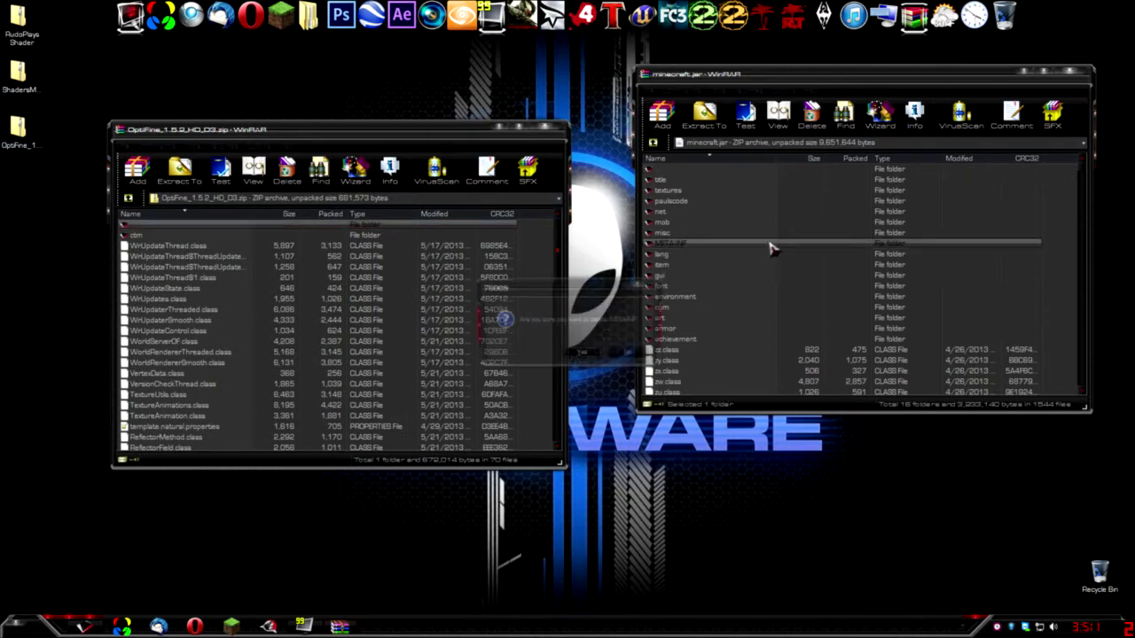
key("Return")
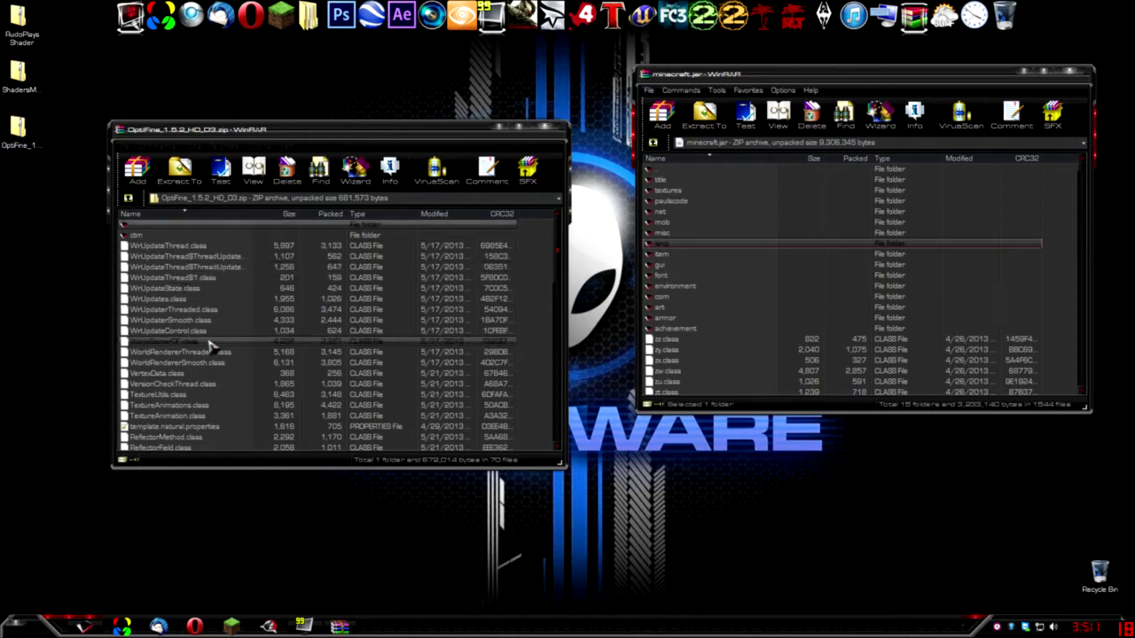
- Copy all OptiFine_1.5.2_HD_D3 files into minecraft.jar and close the OptiFine archive
key("ctrl+a")
left_click(302, 311)
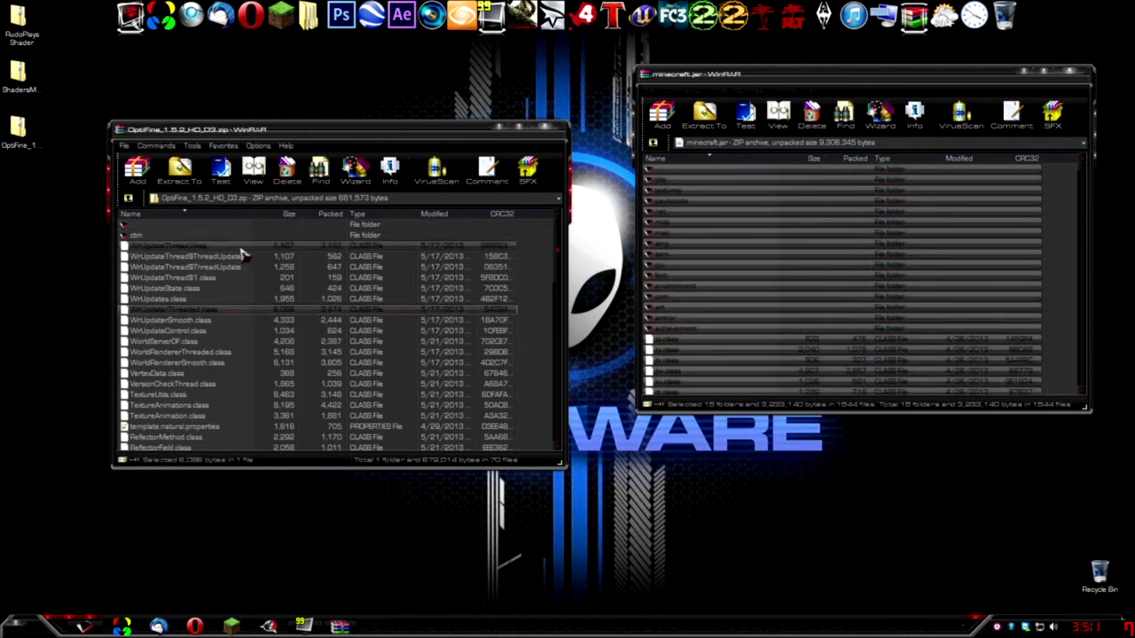
key("ctrl+a")
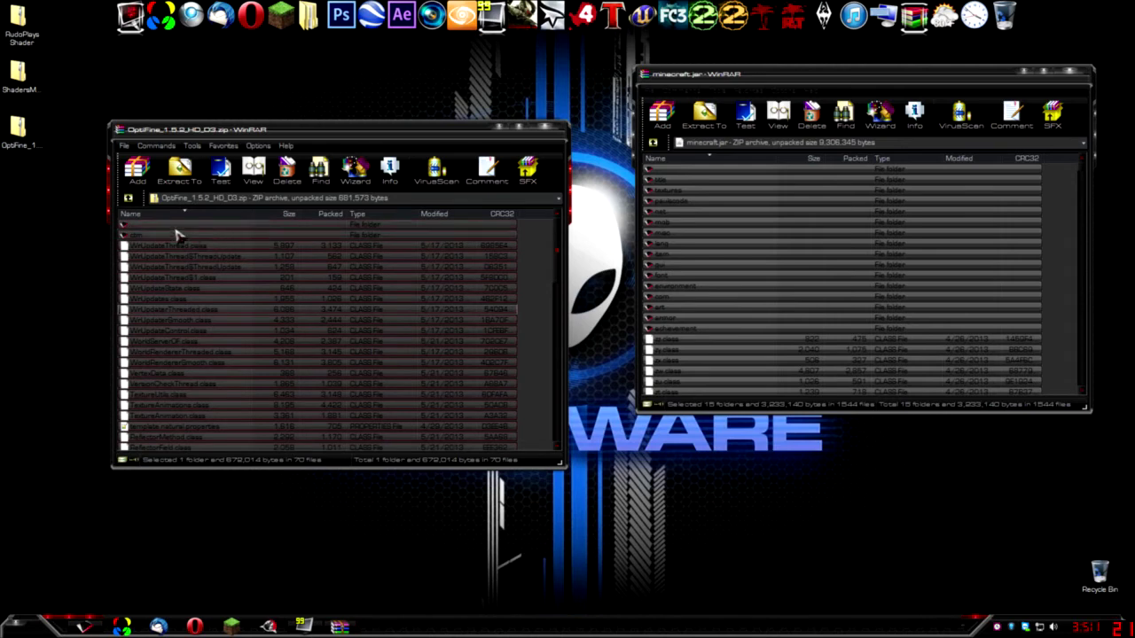
left_click_drag(157, 236, 743, 359)
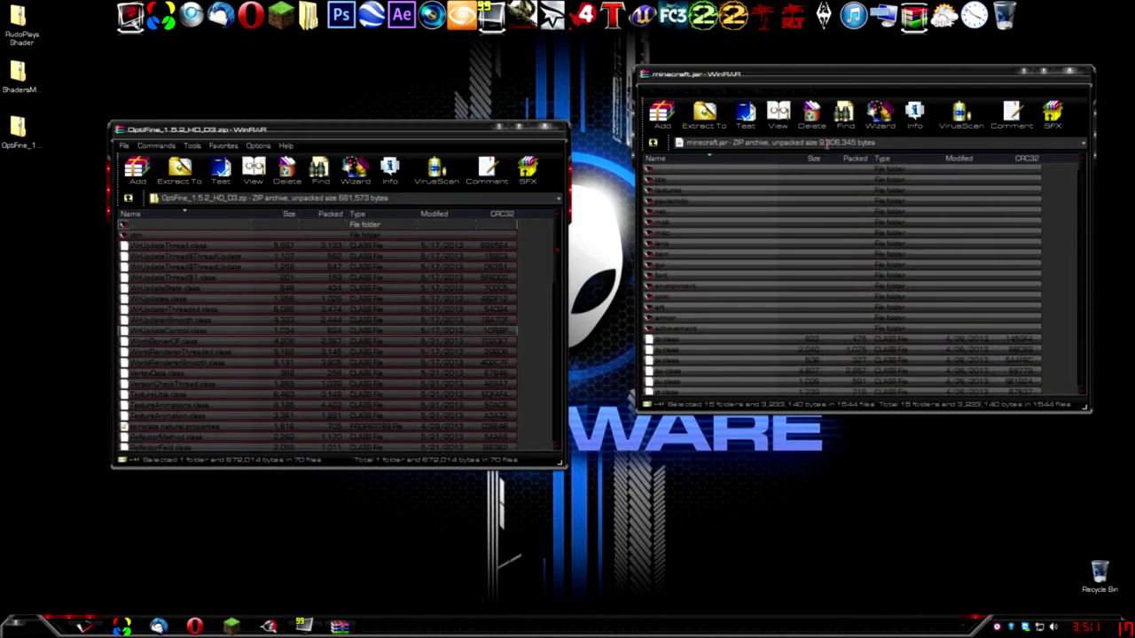
left_click(1051, 254)
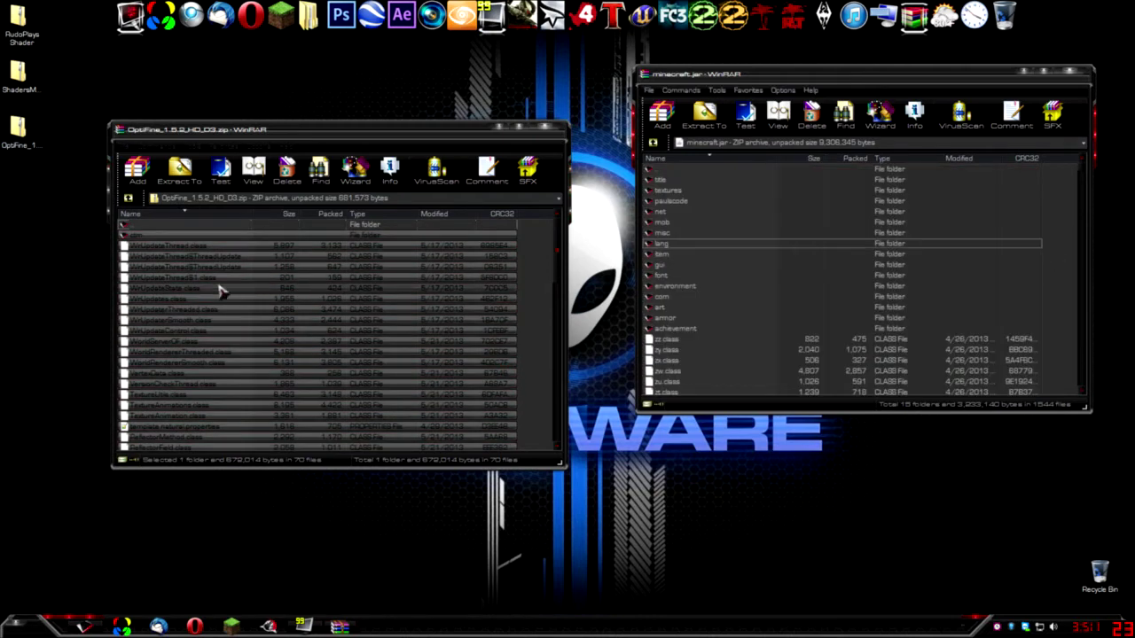
left_click_drag(147, 245, 752, 310)
left_click_drag(826, 311, 826, 312)
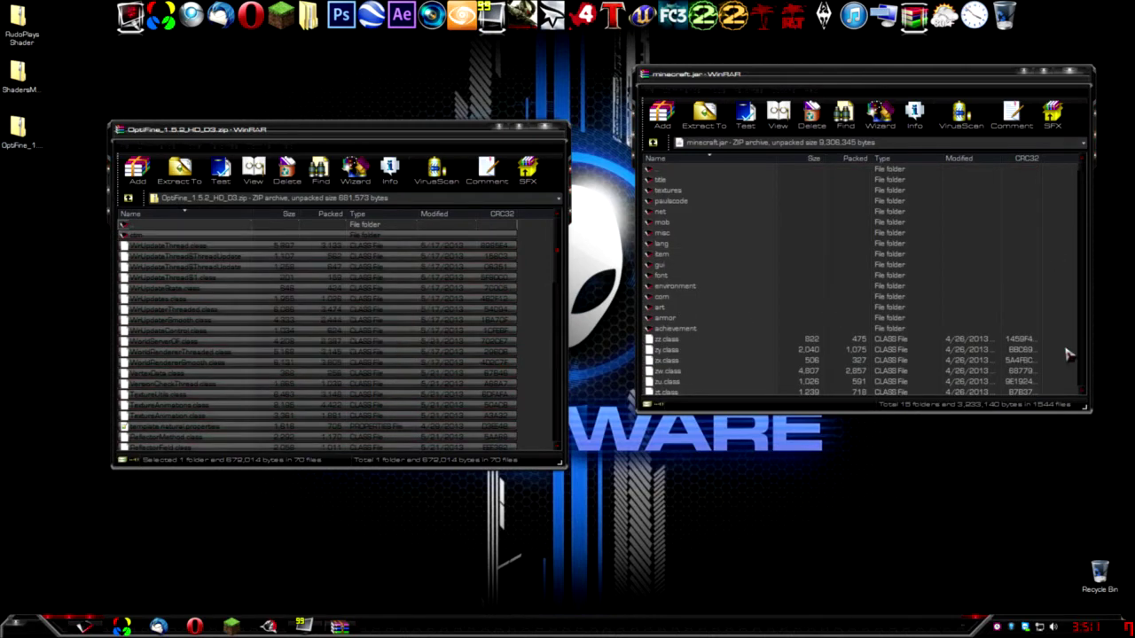
left_click(875, 344)
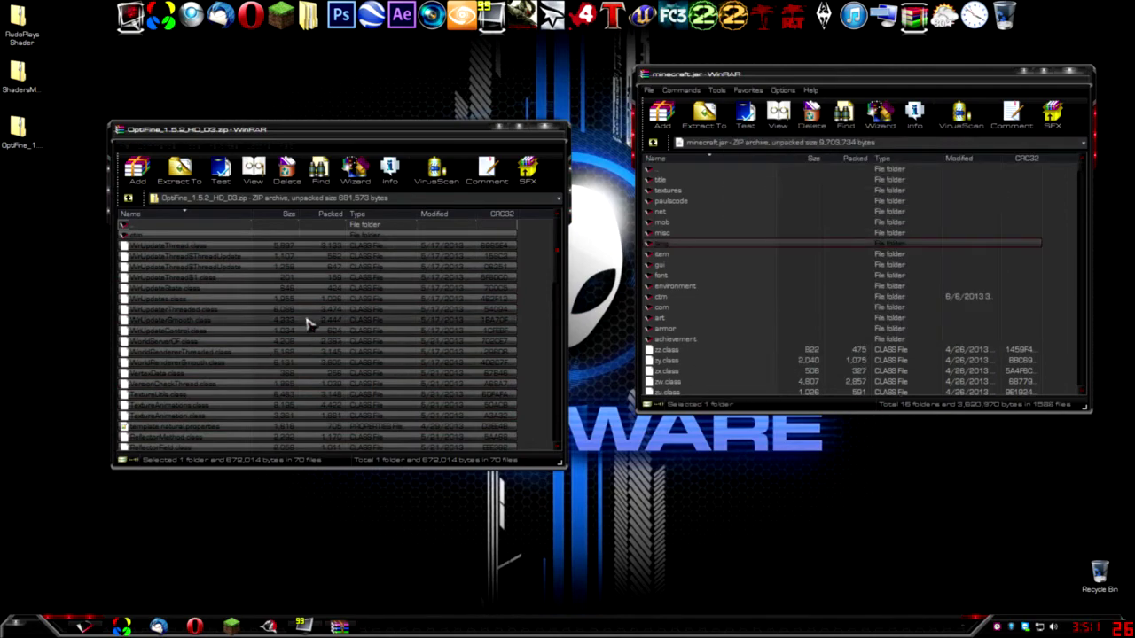
left_click(547, 130)
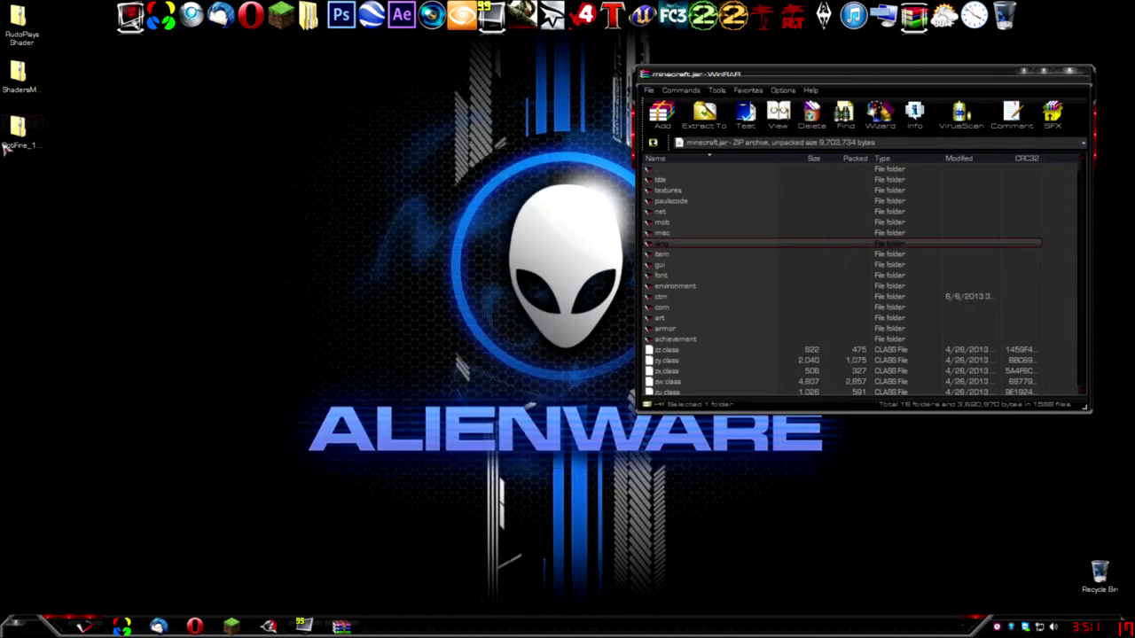
- Delete the OptiFine desktop item and add all ShadersMod zip files into minecraft.jar
key("Delete")
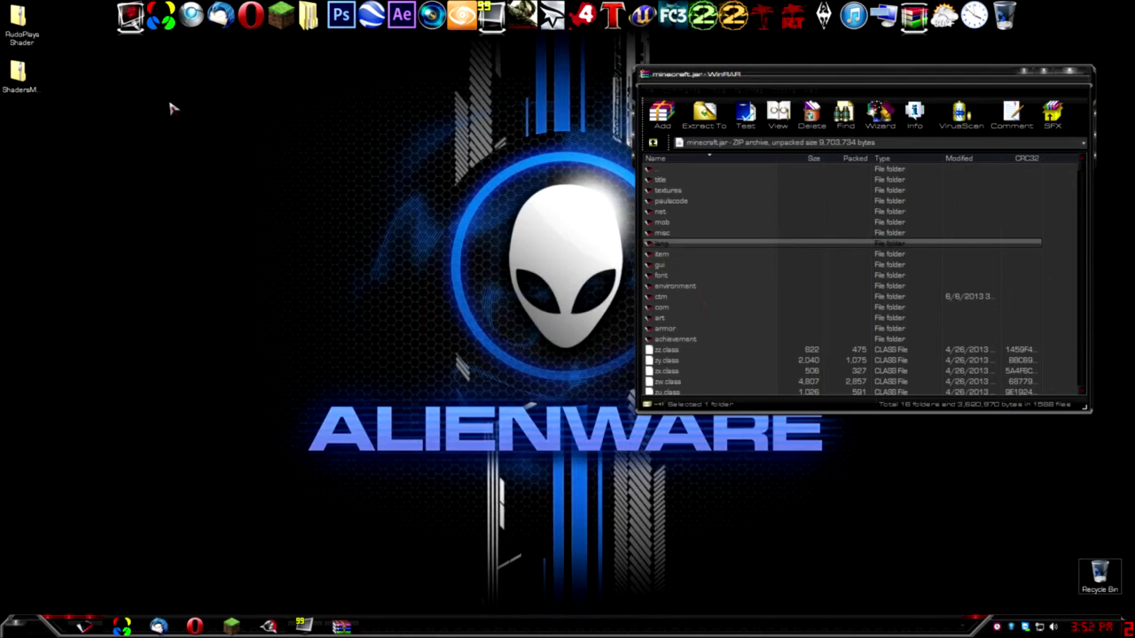
double_click(18, 72)
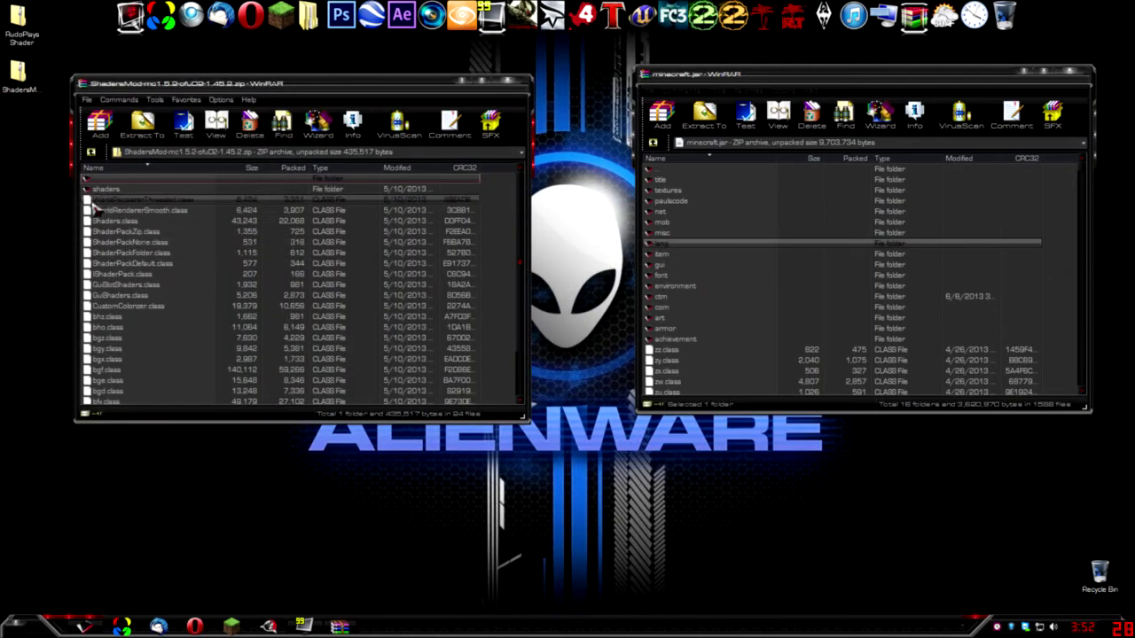
key("ctrl+a")
left_click_drag(106, 184, 156, 285)
left_click_drag(938, 340, 940, 343)
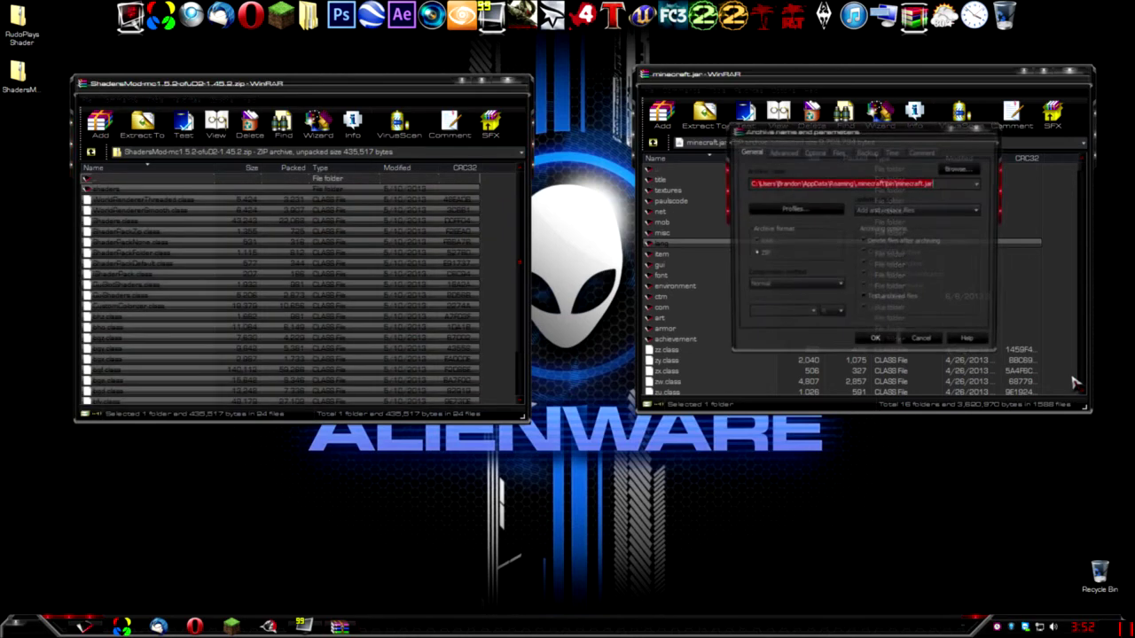
left_click(886, 351)
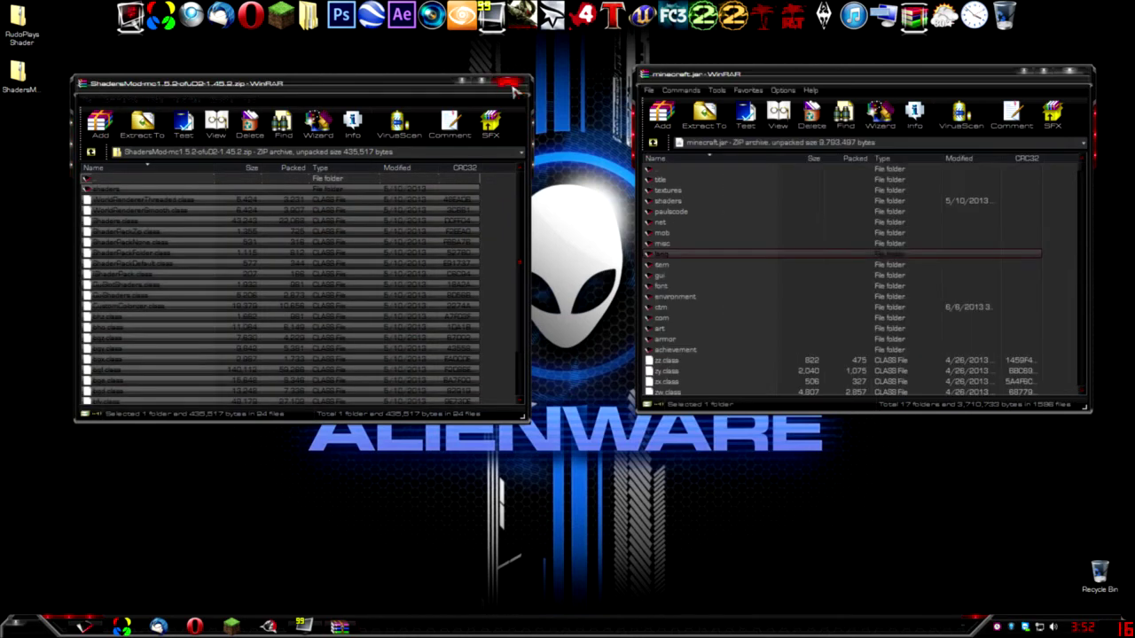
- Close the ShadersMod archive, permanently delete the ShadersMod folder, and close minecraft.jar
left_click(512, 83)
left_click(3, 82)
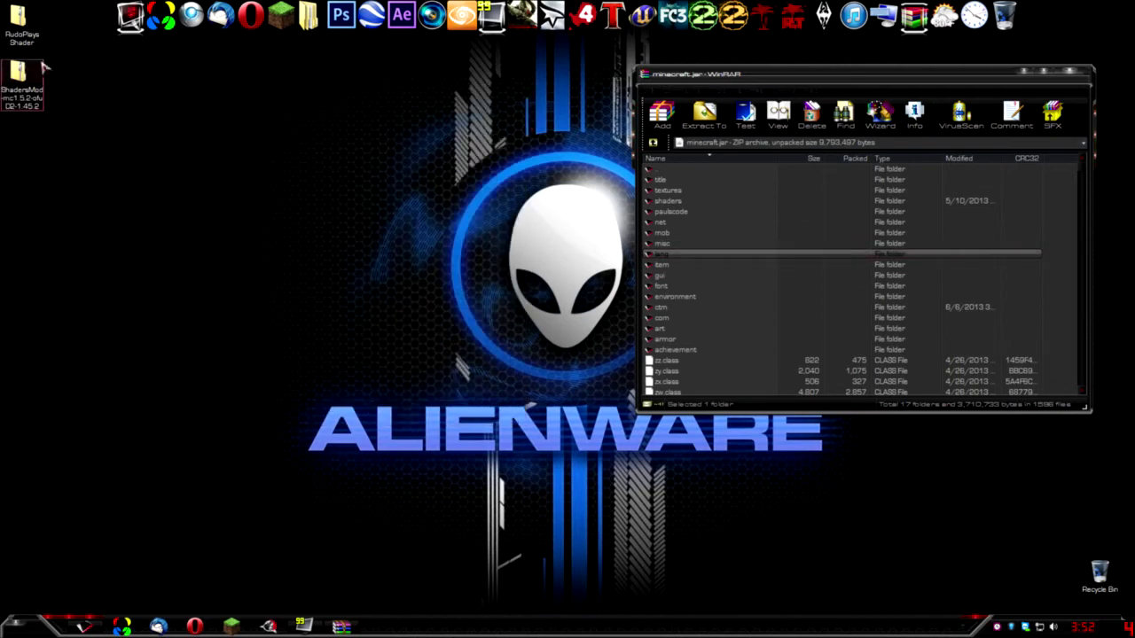
key("shift+Delete")
key("Return")
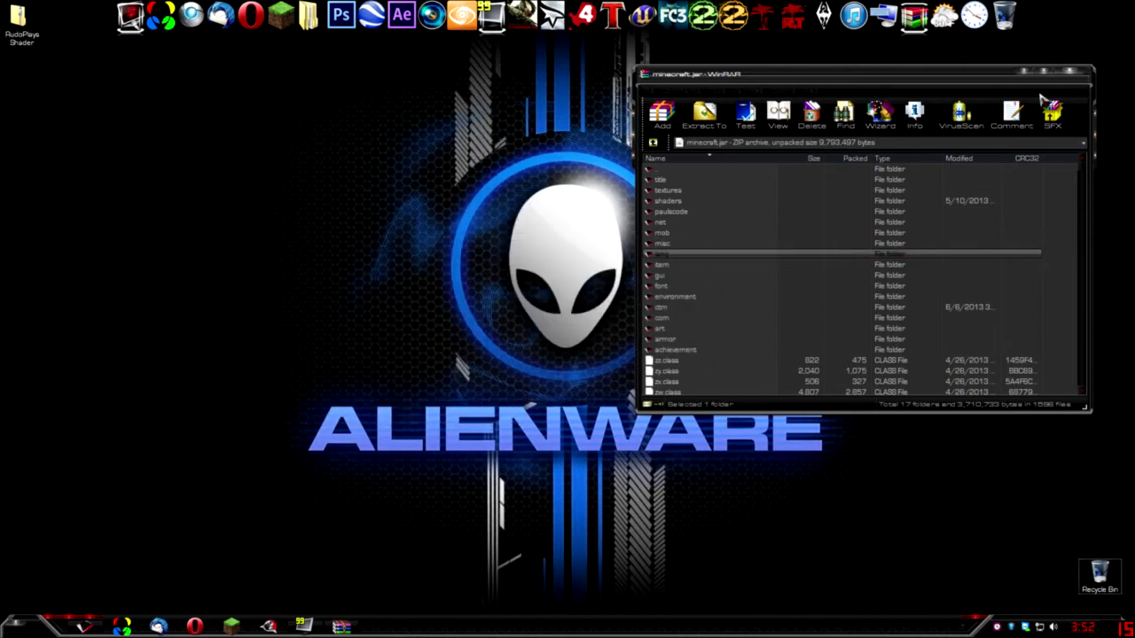
left_click(1070, 72)
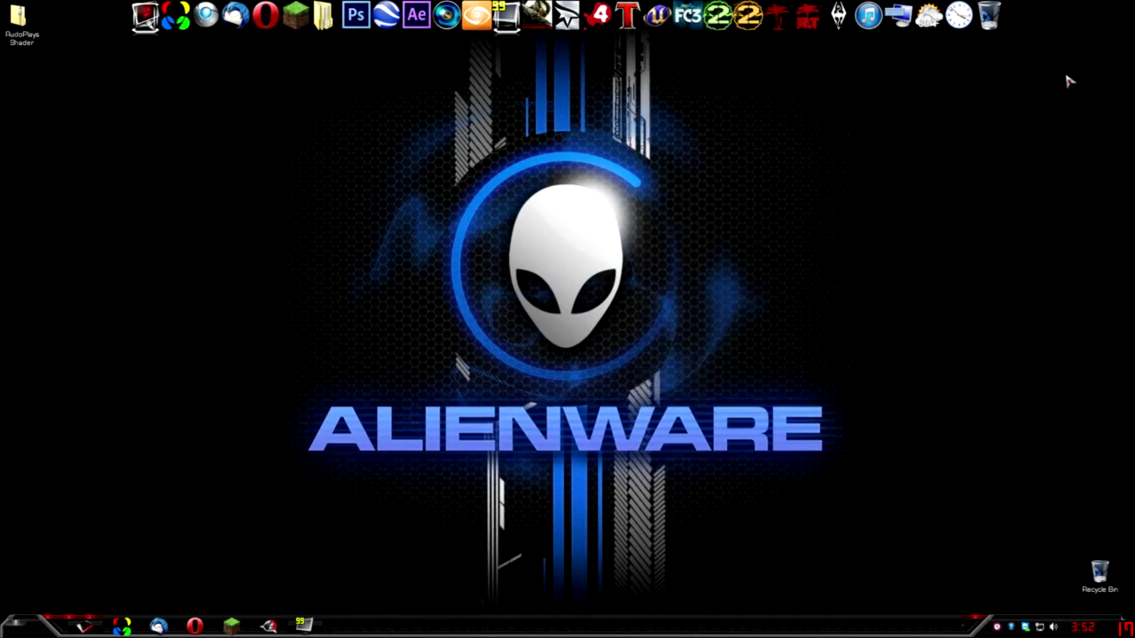
- Move the RudoPlays Shader zip from the desktop into .minecraft\shaderpacks, then close the window
left_click(83, 626)
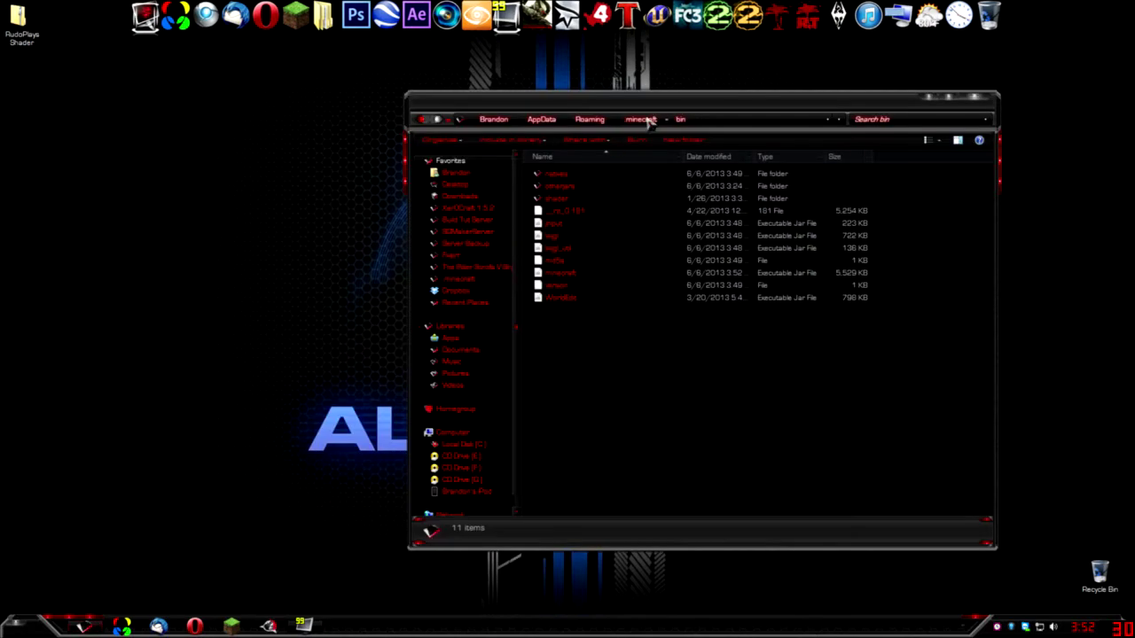
left_click(642, 119)
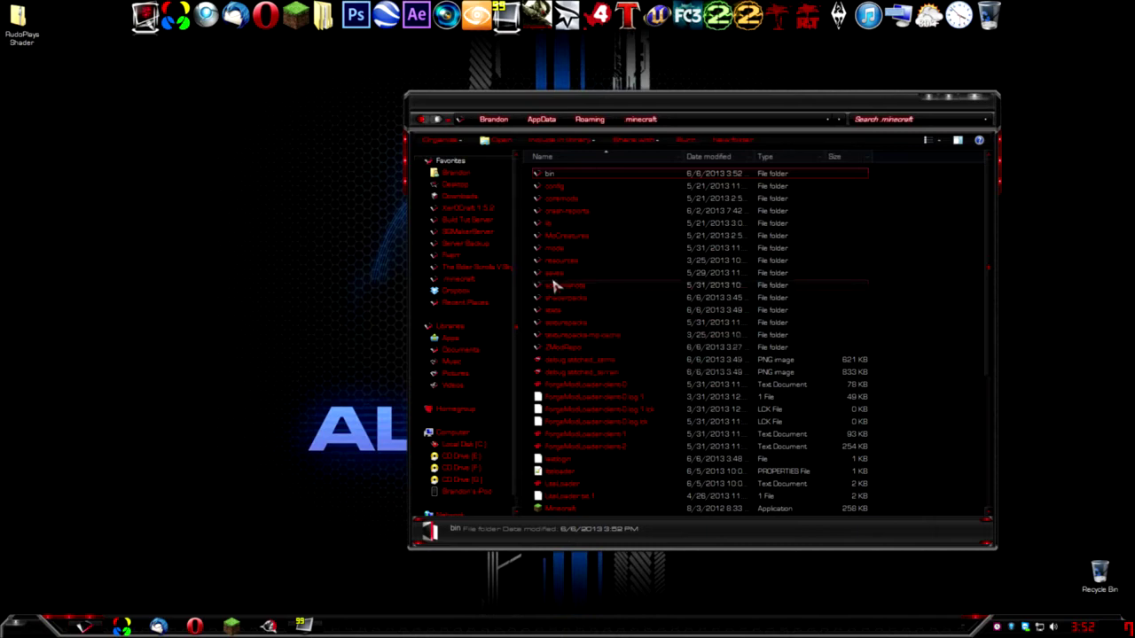
mouse_move(592, 304)
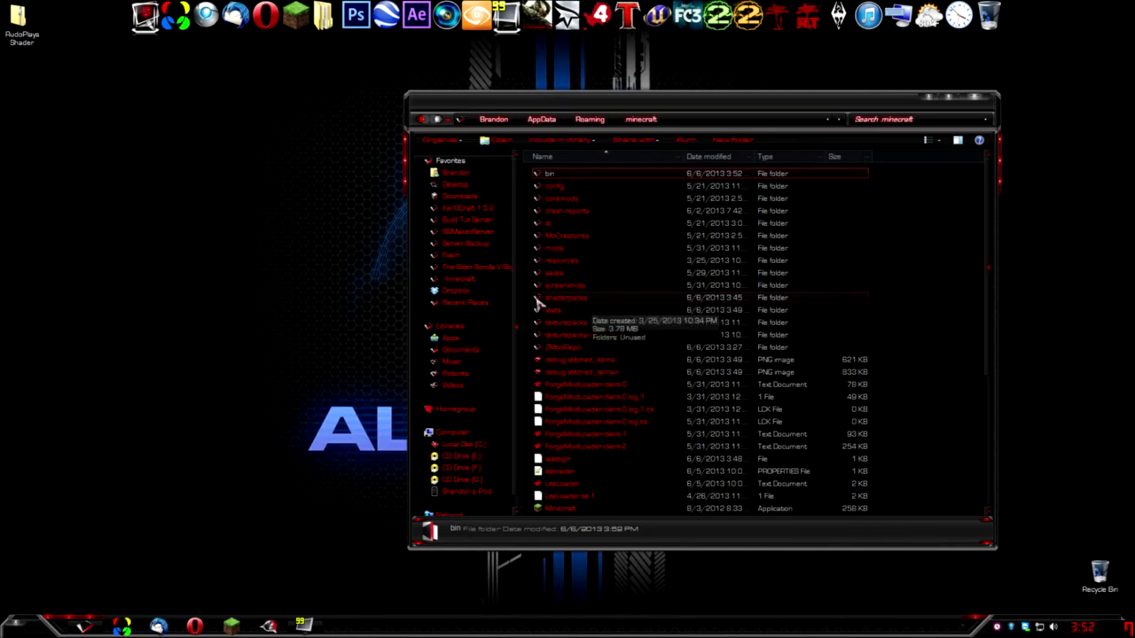
double_click(564, 304)
left_click_drag(20, 35, 624, 260)
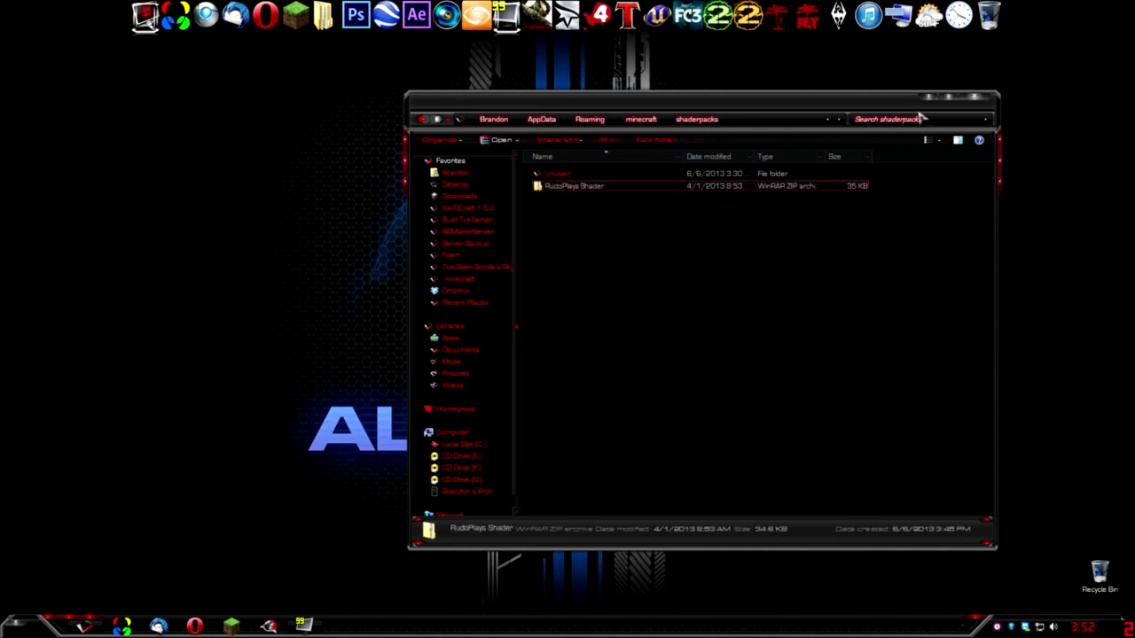
left_click(975, 97)
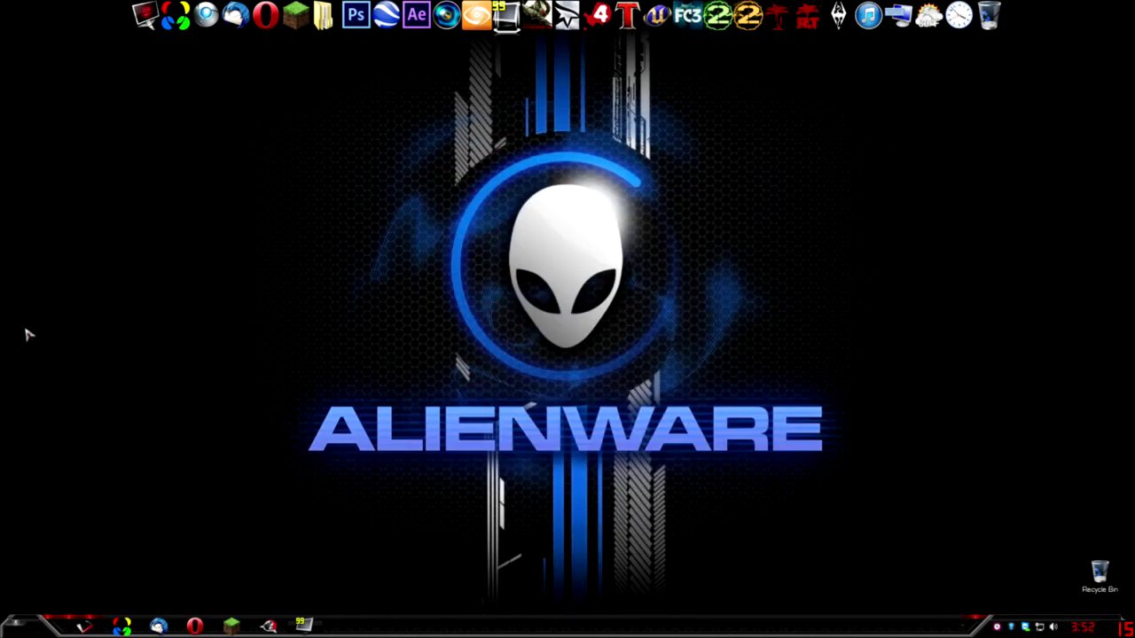
- Relaunch Minecraft and log in to reach the 1.5.2 title screen
left_click(296, 15)
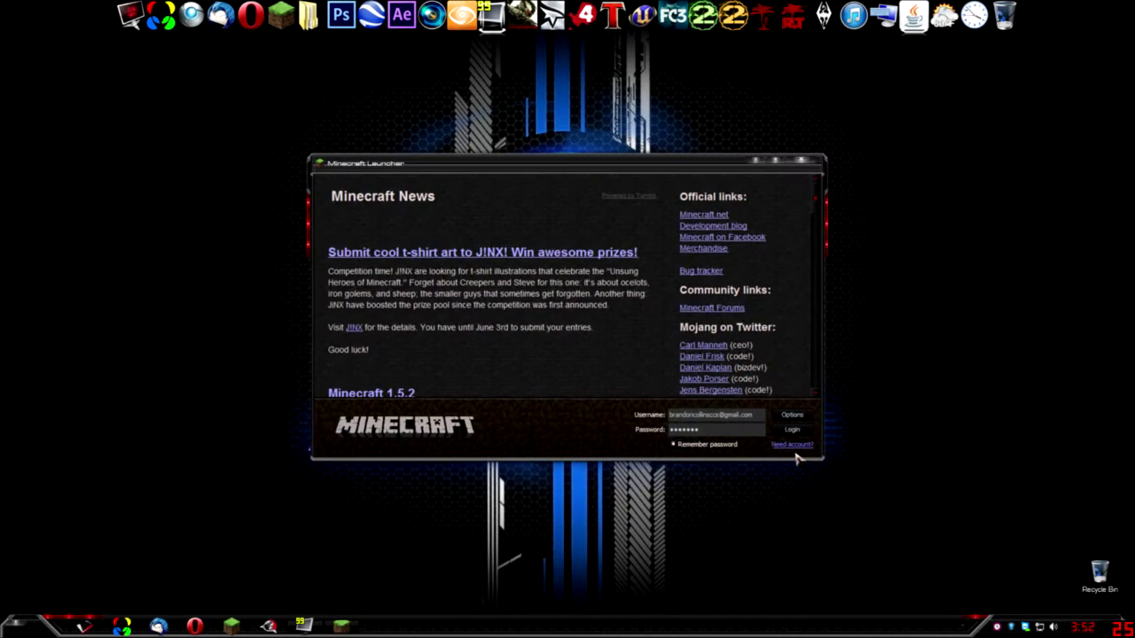
left_click(793, 431)
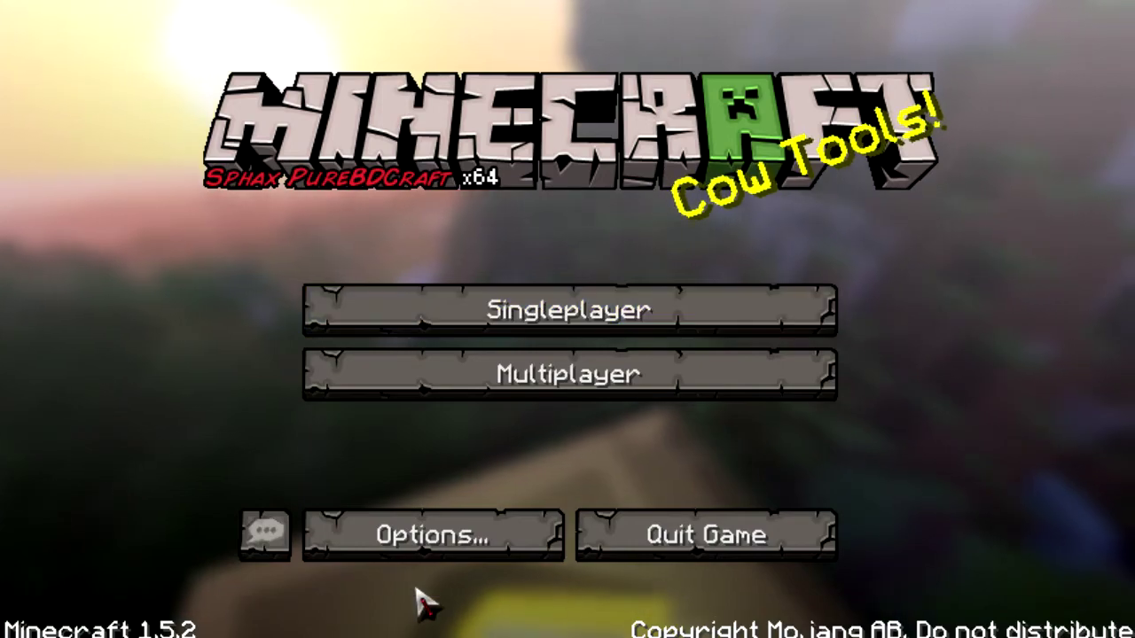
- Select RudoPlays Shader.zip as the shader pack under Options > Shaders
left_click(383, 541)
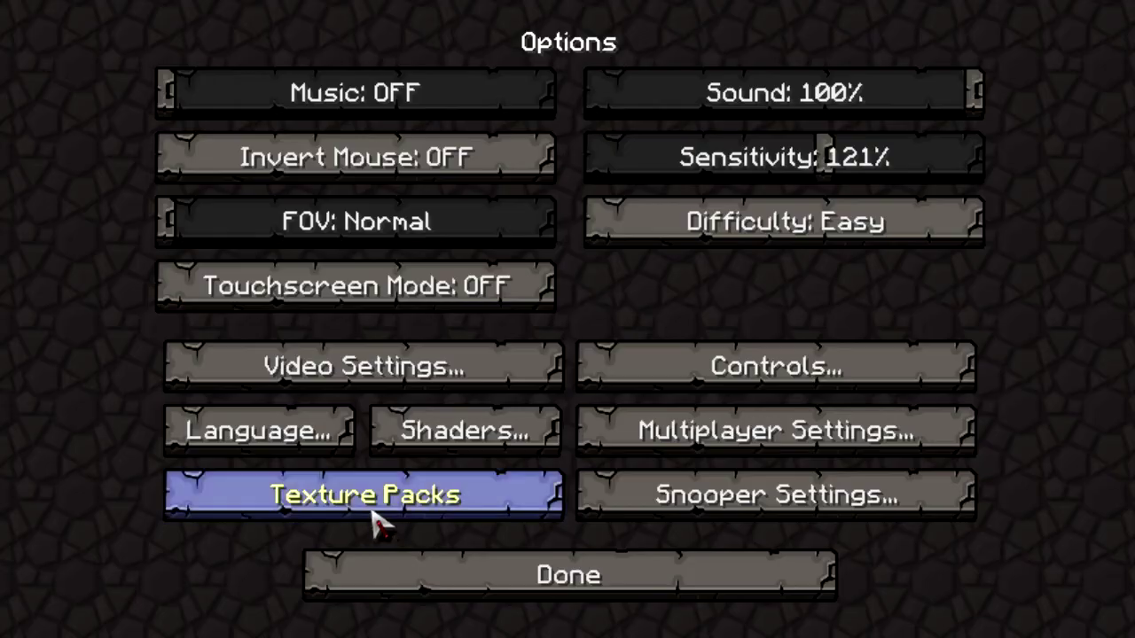
left_click(410, 430)
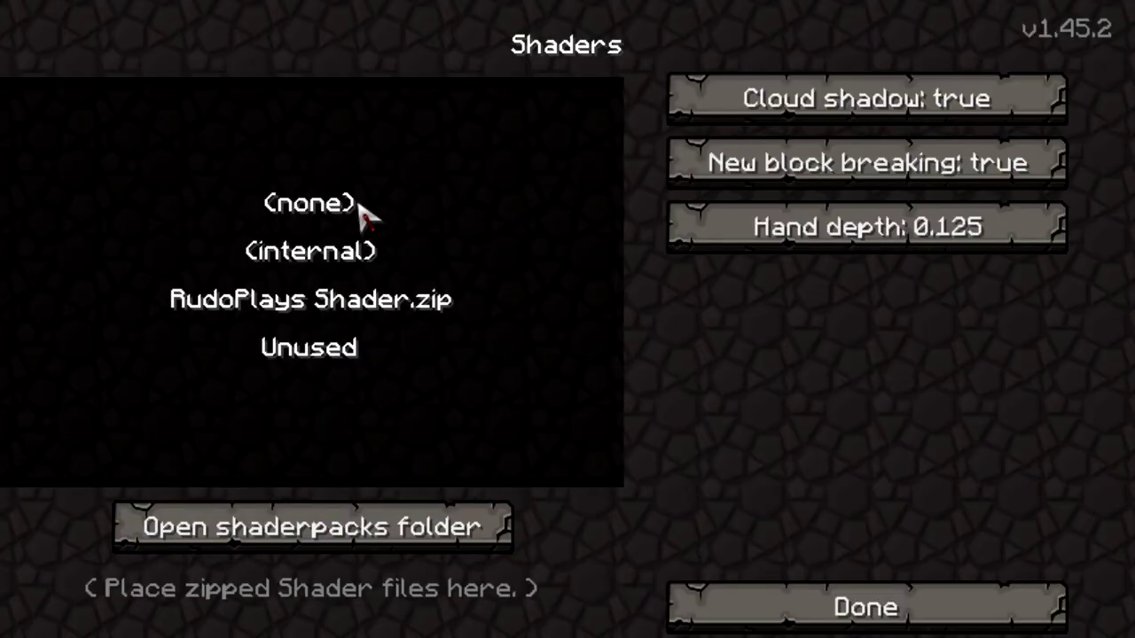
left_click(348, 317)
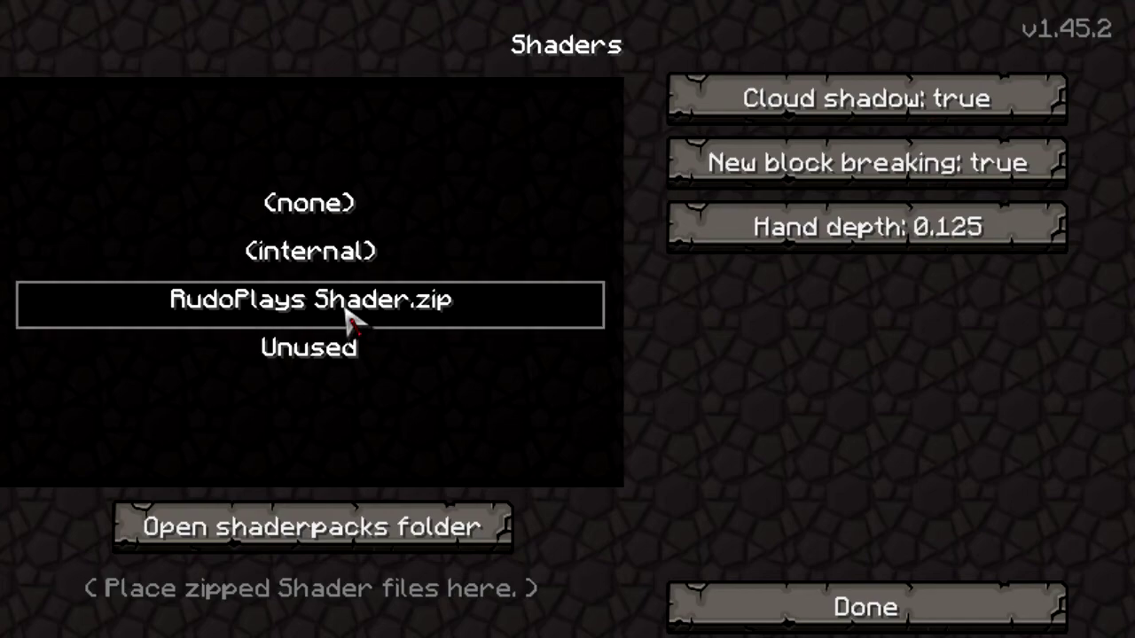
left_click(718, 608)
left_click(497, 592)
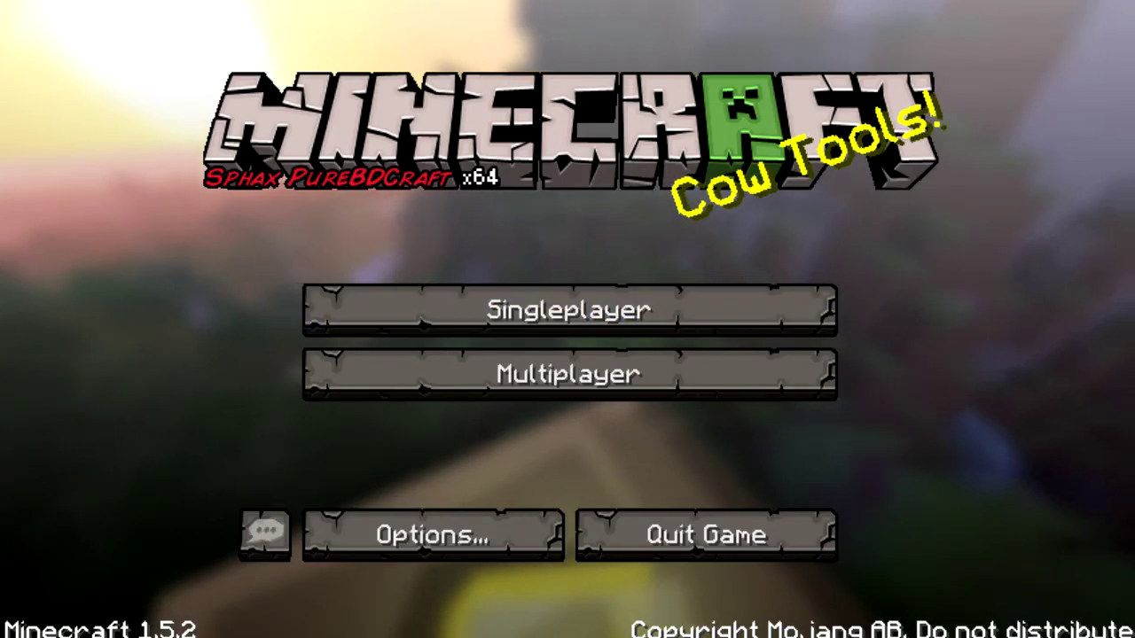
- Switch the game to fullscreen and start Showcase_World from Singleplayer
key("F11")
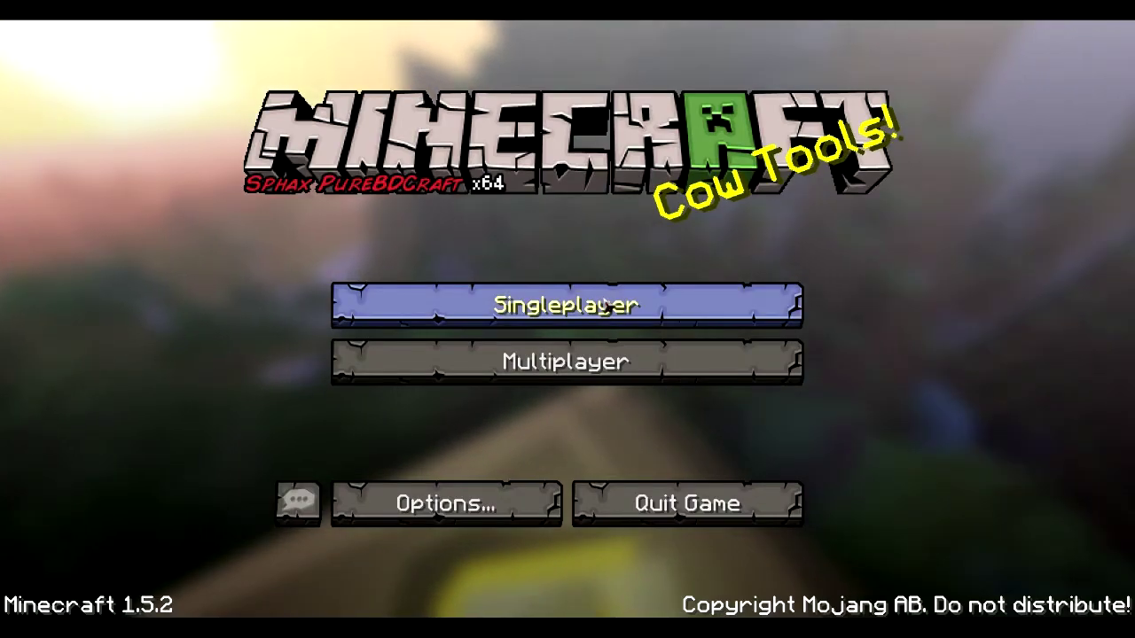
left_click(604, 305)
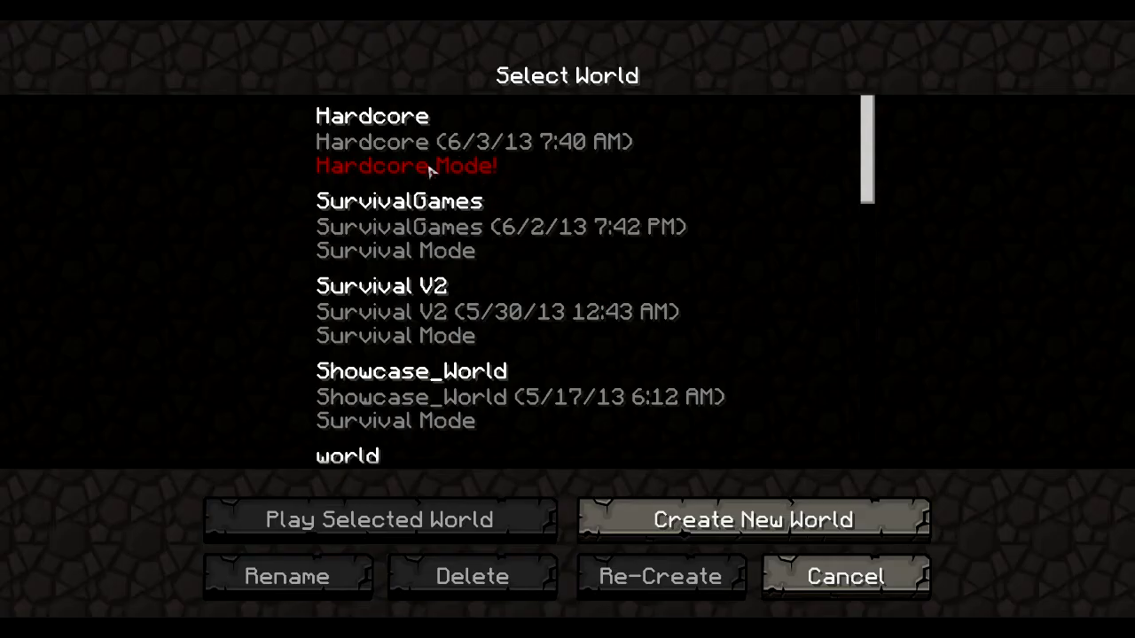
scroll(426, 381, "down", 4)
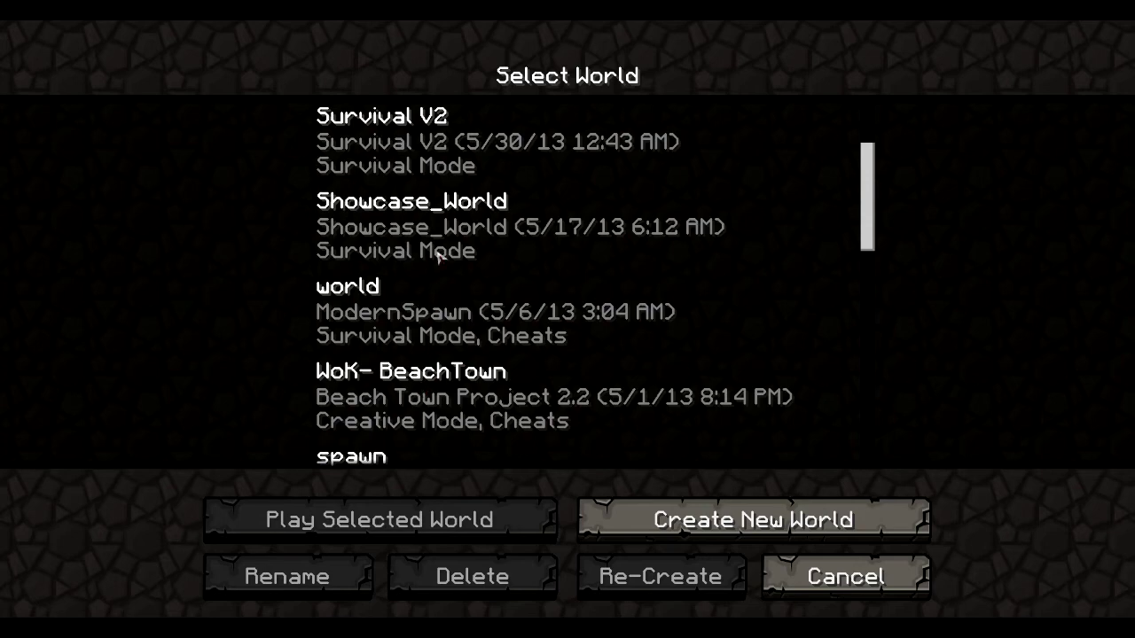
scroll(437, 353, "down", 3)
scroll(437, 373, "up", 5)
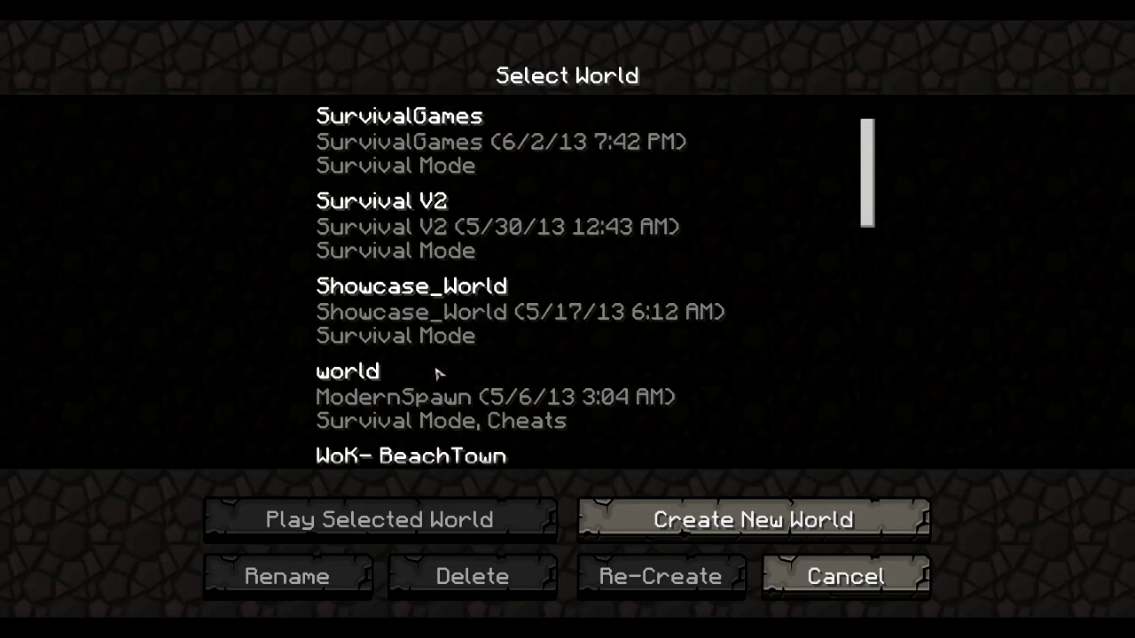
left_click(424, 314)
left_click(425, 315)
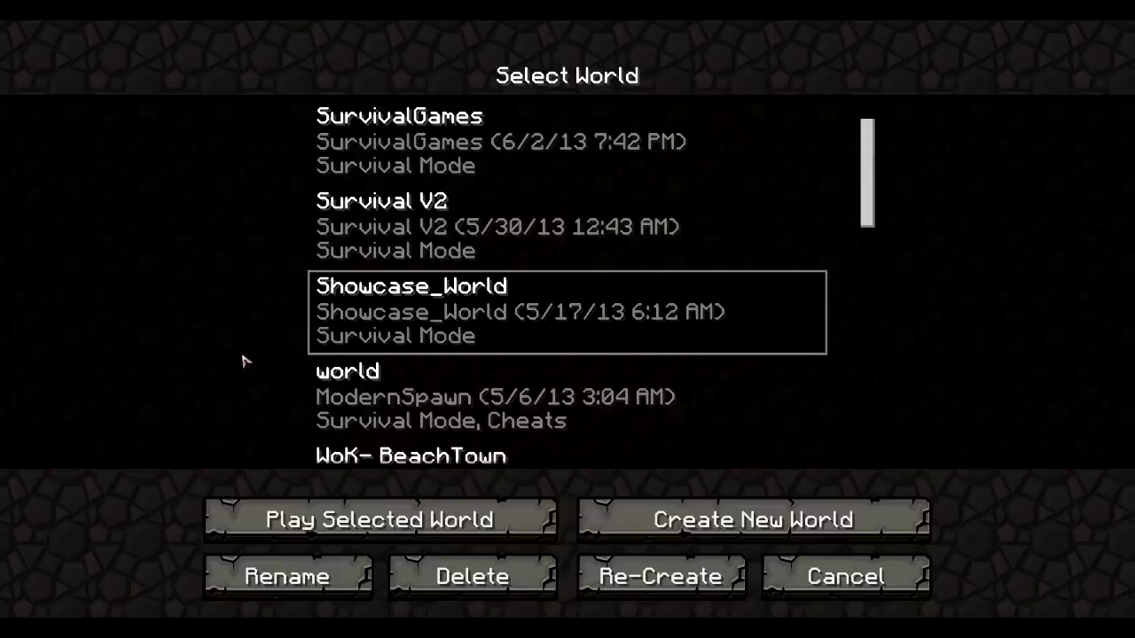
- Send the /time set 200 command in chat, correcting a typo
key("Escape")
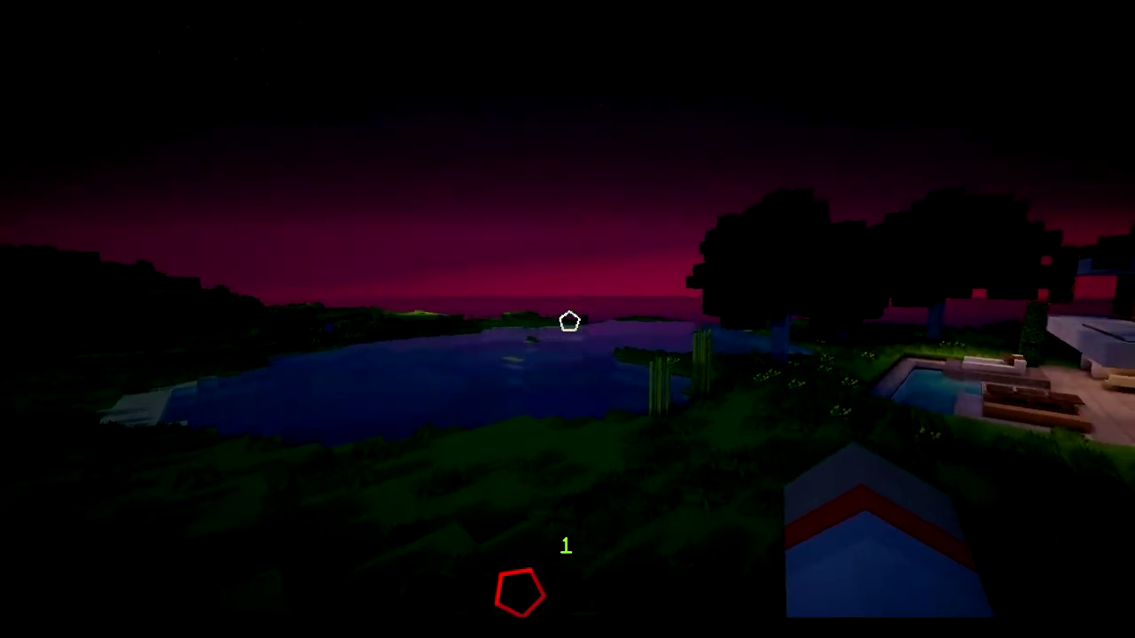
type("/time ")
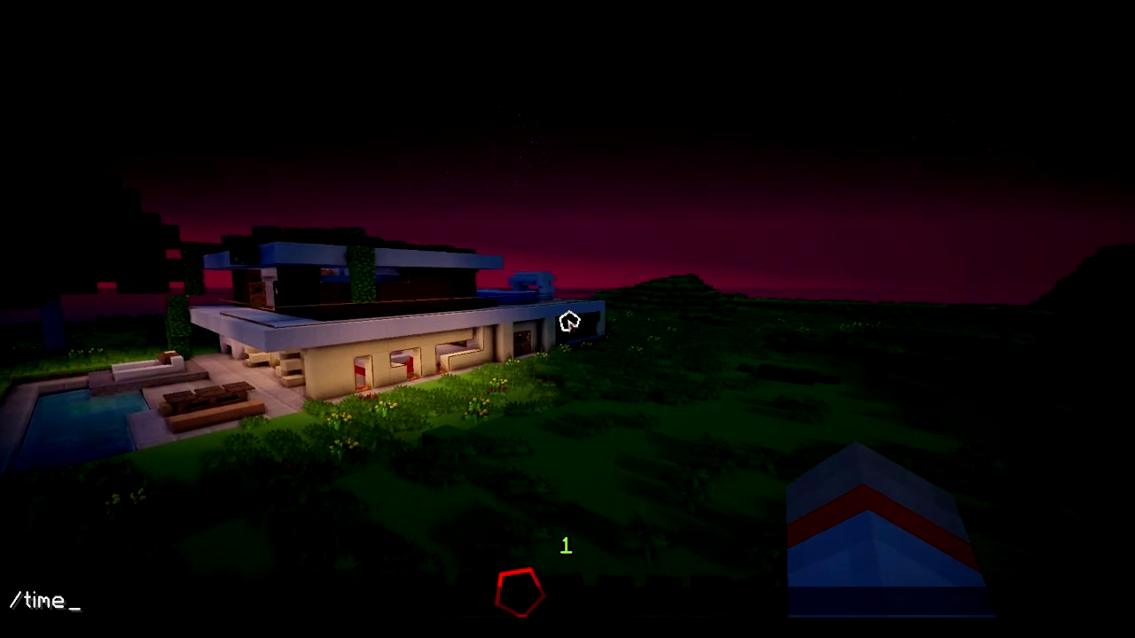
type("sset")
key("BackSpace")
key("BackSpace")
key("BackSpace")
type("et 200")
key("Return")
- Try the /publish chat command to host the world, then leave chat
key("t")
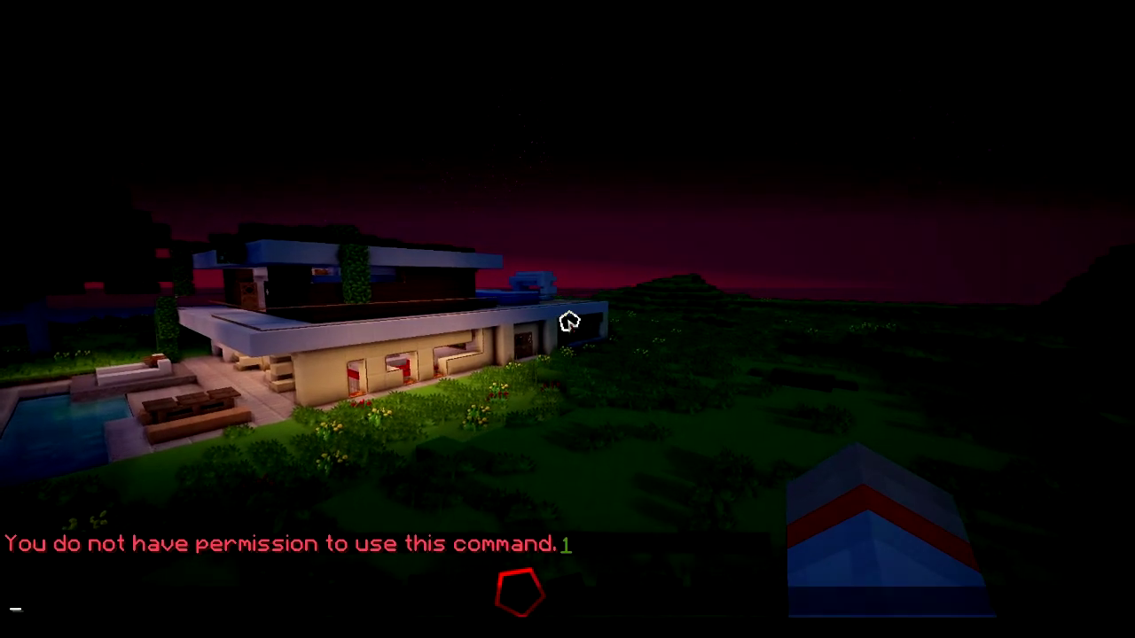
type("/p")
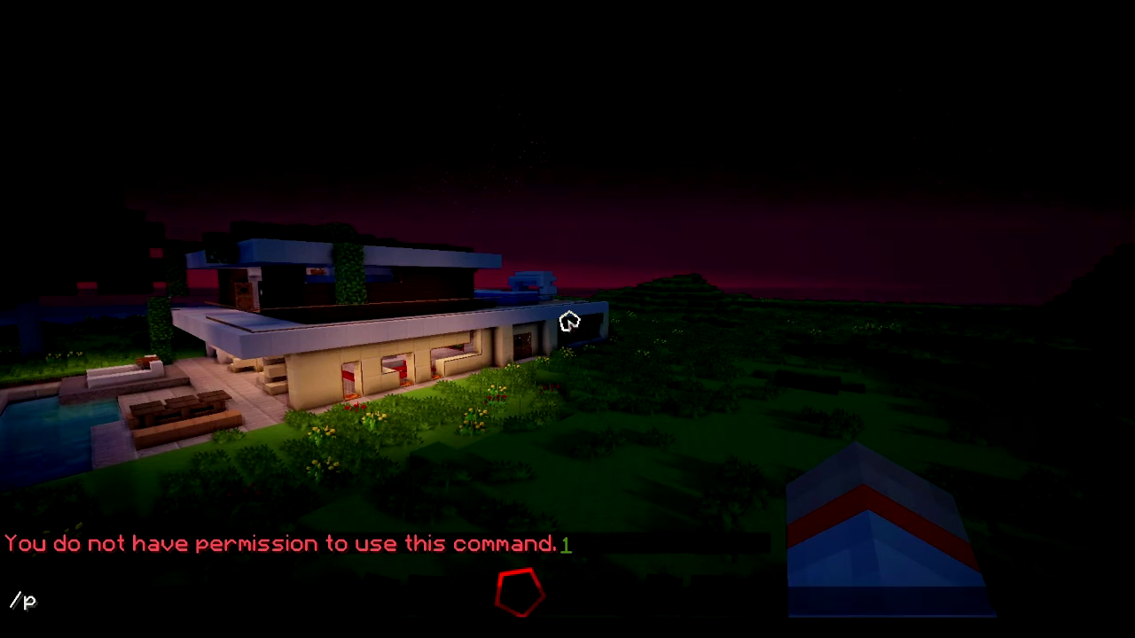
type("ublish")
key("Return")
key("t")
key("Up")
key("Up")
key("Escape")
key("Escape")
- Open the world to LAN with cheats allowed and rerun /time set 200
left_click(689, 380)
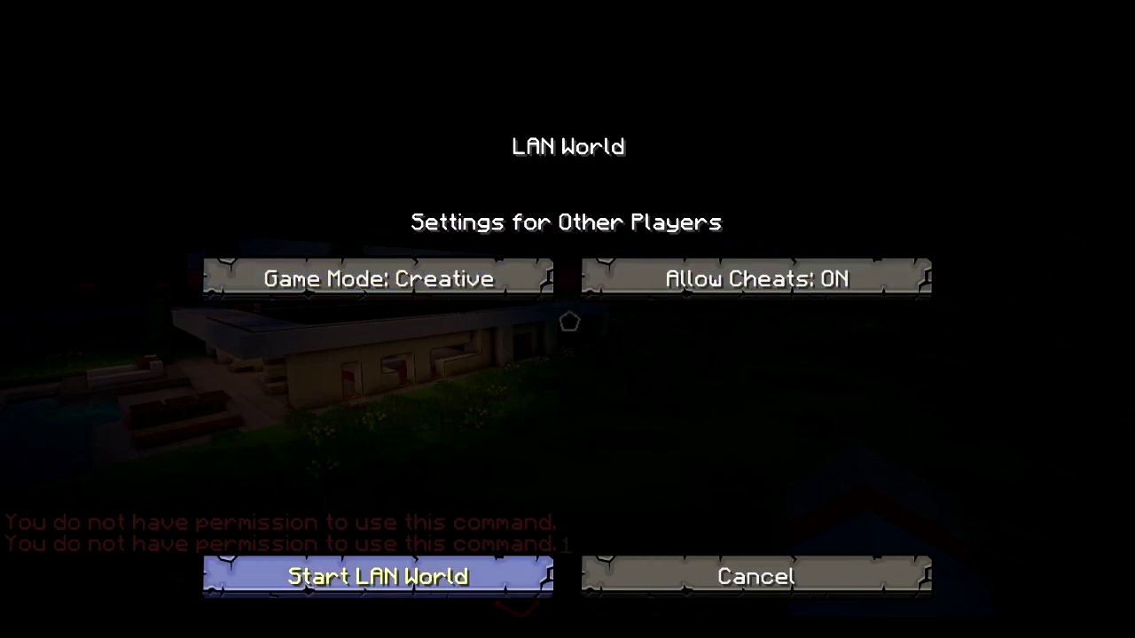
left_click(457, 568)
key("t")
key("Up")
key("Up")
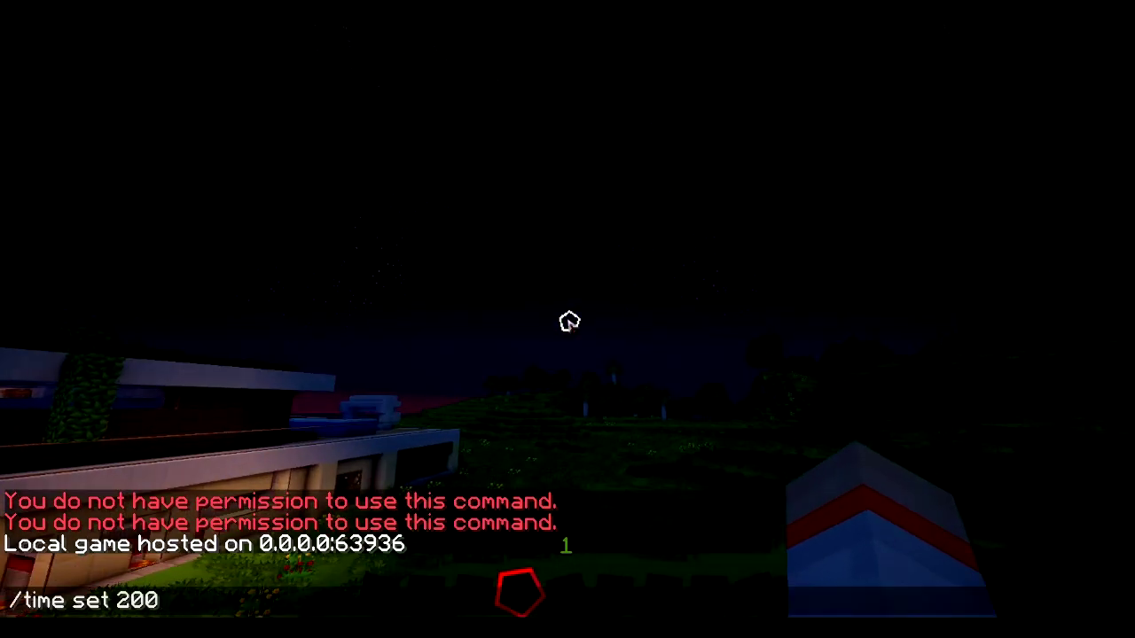
key("Return")
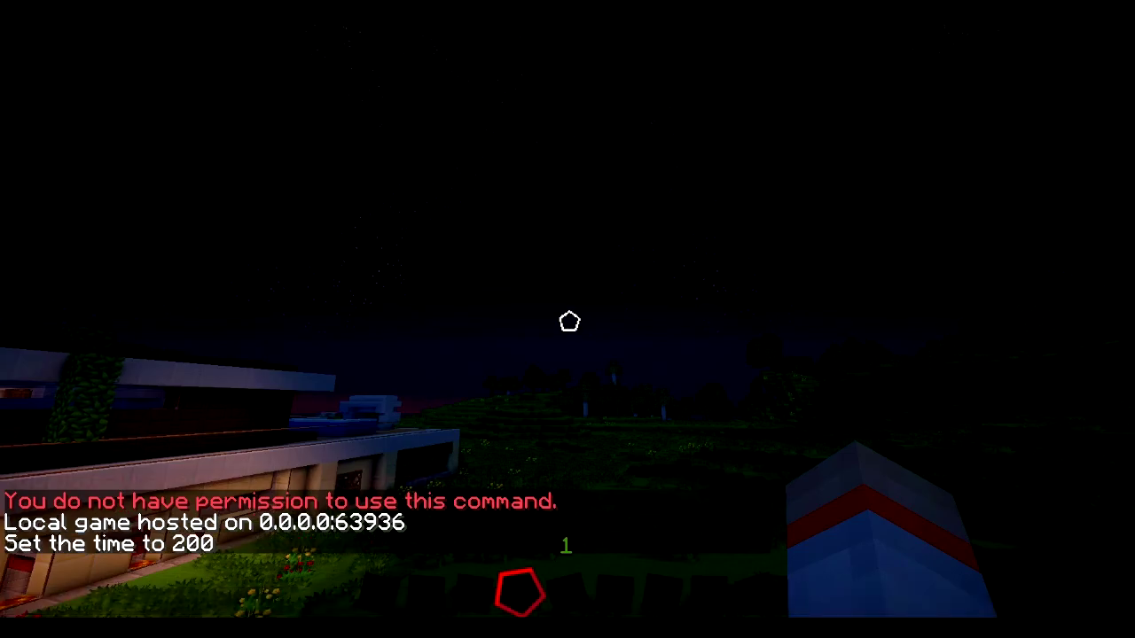